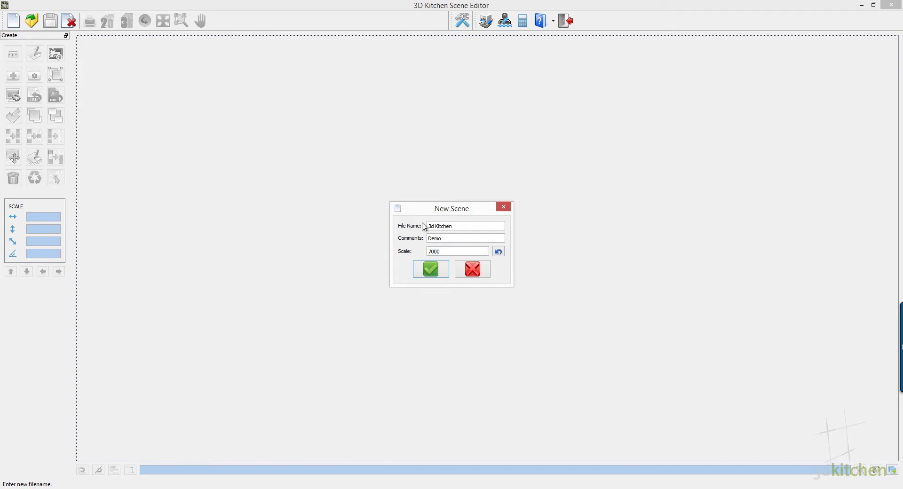
# Create the 3d Kitchen scene with comment Demo and scale 7000, and choose the default wall as the object to add
pyautogui.click(423, 268)
pyautogui.click(17, 76)
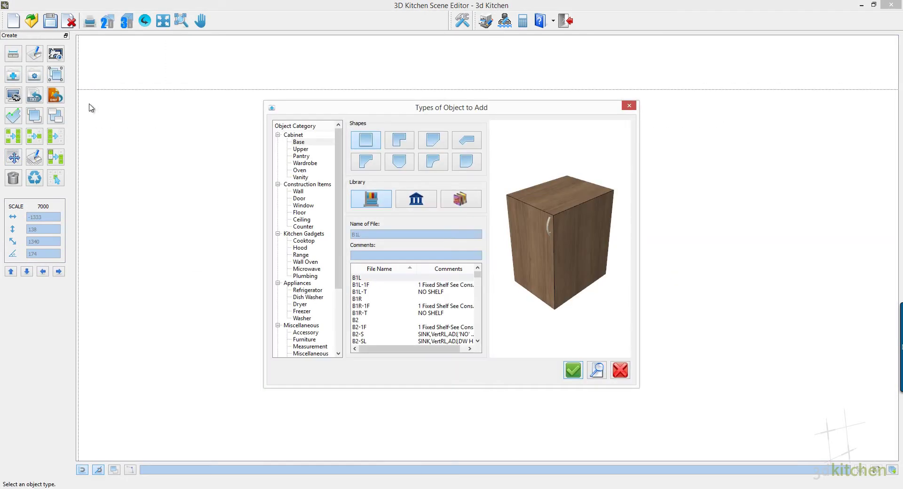
pyautogui.click(298, 191)
pyautogui.click(573, 371)
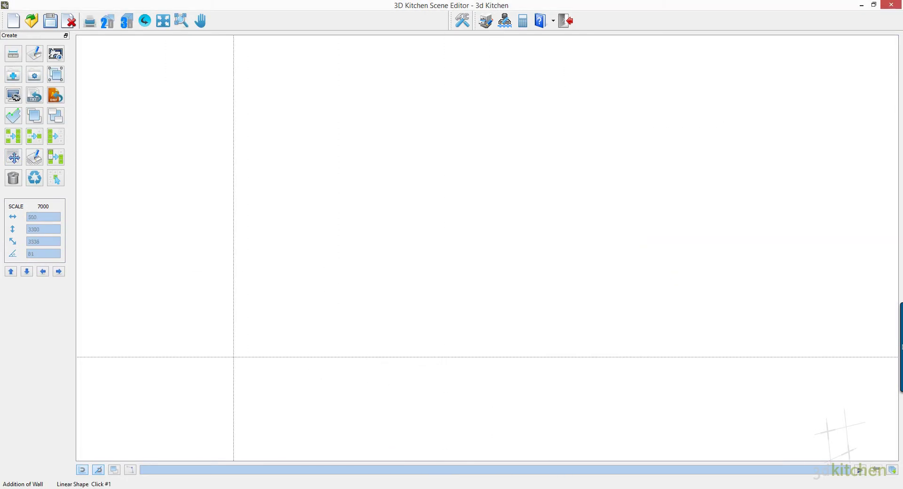
# Draw three connected walls: a 500 return, a 3500 side wall and a 4500 back wall
pyautogui.click(168, 360)
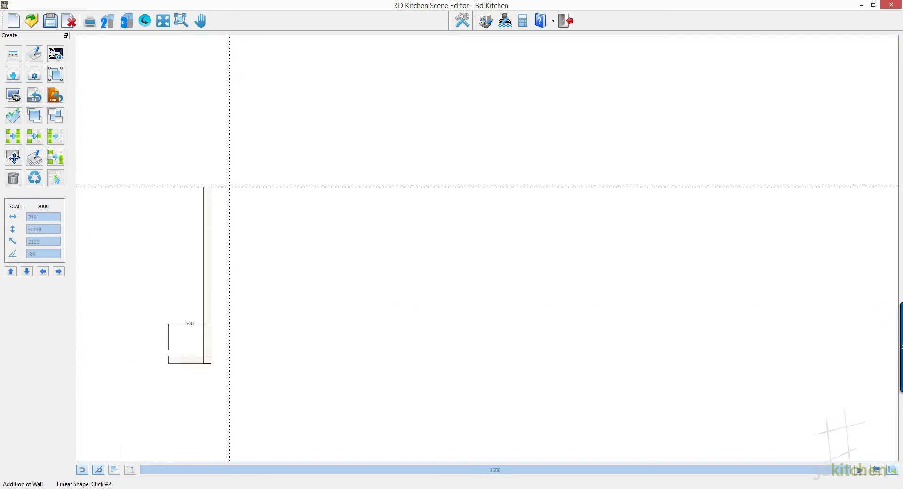
pyautogui.click(208, 67)
pyautogui.write('450')
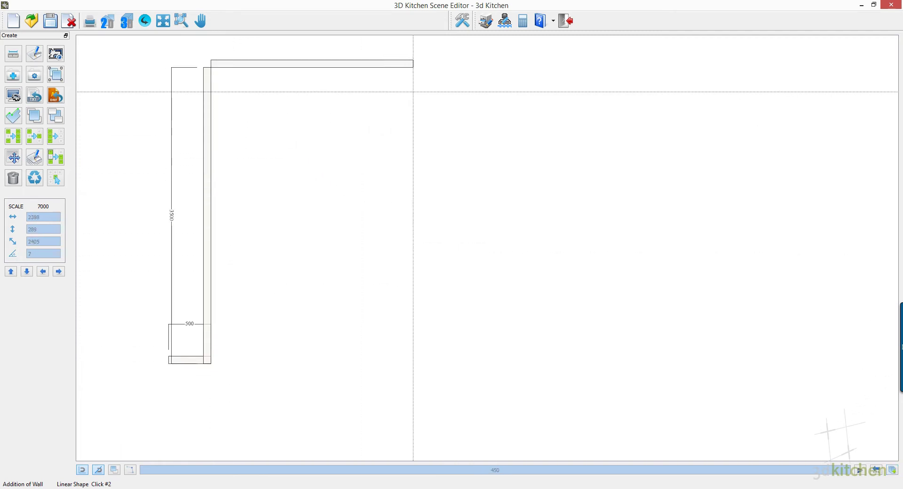
pyautogui.write('0')
pyautogui.press('Return')
pyautogui.click(163, 20)
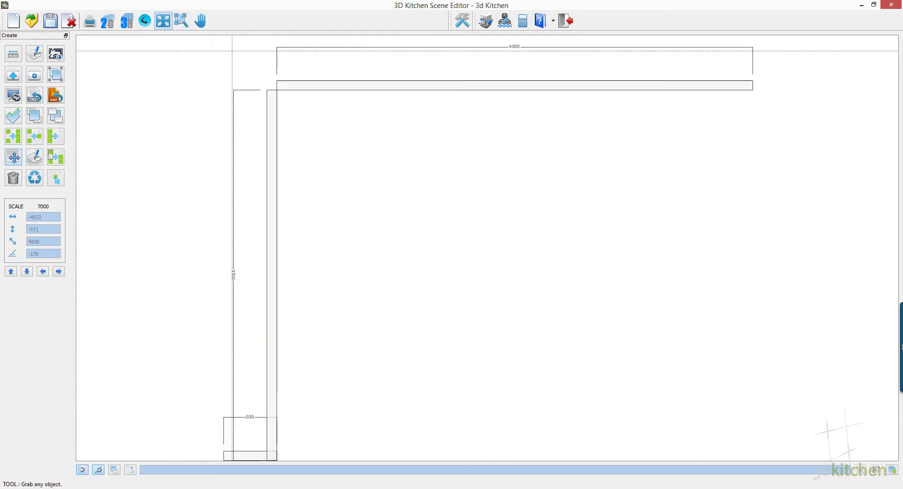
# Add the L-shaped base cabinet BC-3L with a width of 1500 and fit it into the inside corner of the walls
pyautogui.click(15, 75)
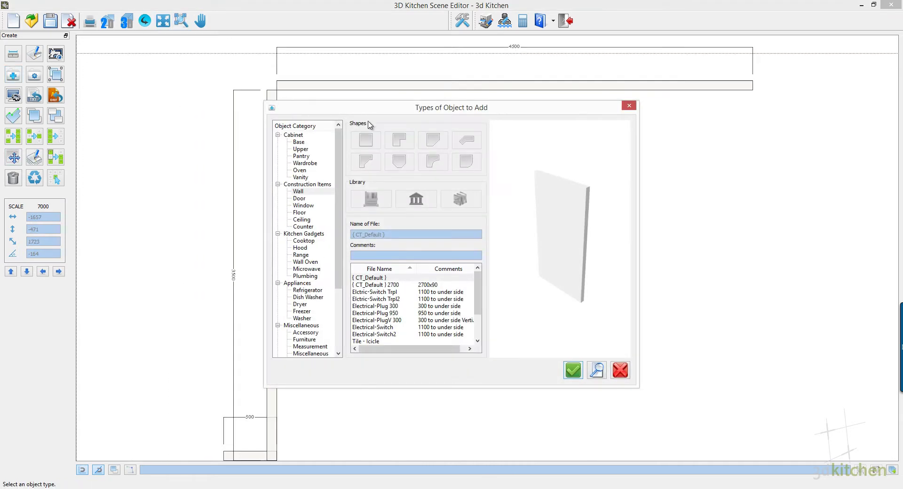
pyautogui.click(302, 142)
pyautogui.click(405, 143)
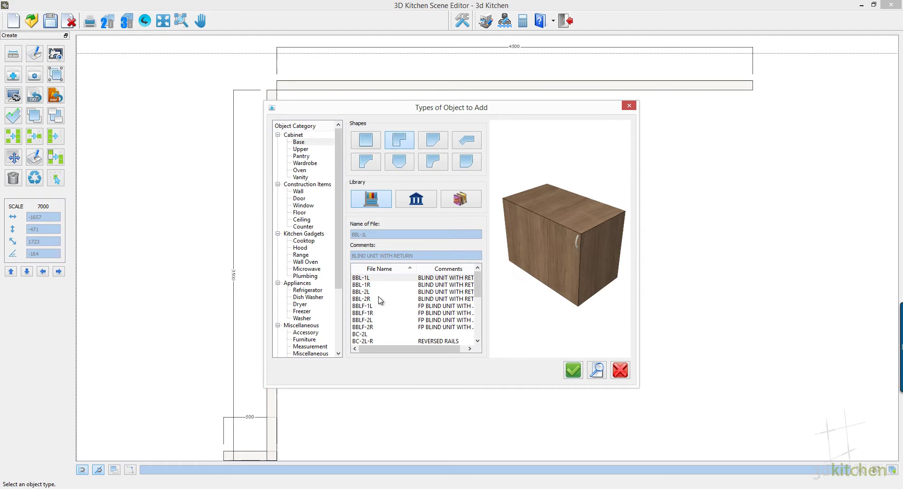
pyautogui.scroll(-4, 372, 332)
pyautogui.click(370, 320)
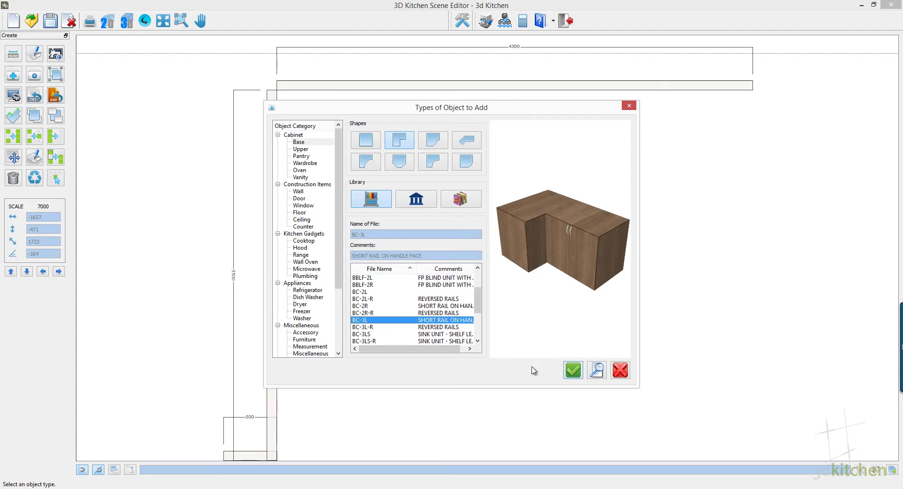
pyautogui.click(573, 370)
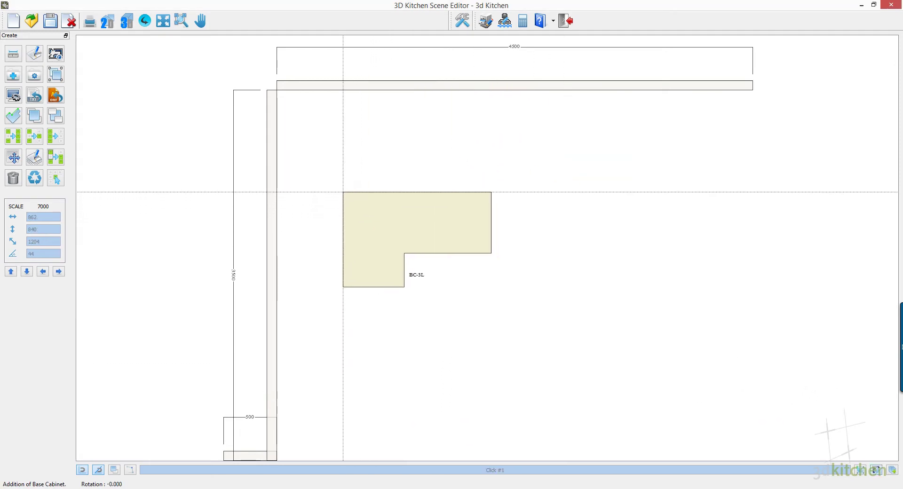
pyautogui.click(295, 126)
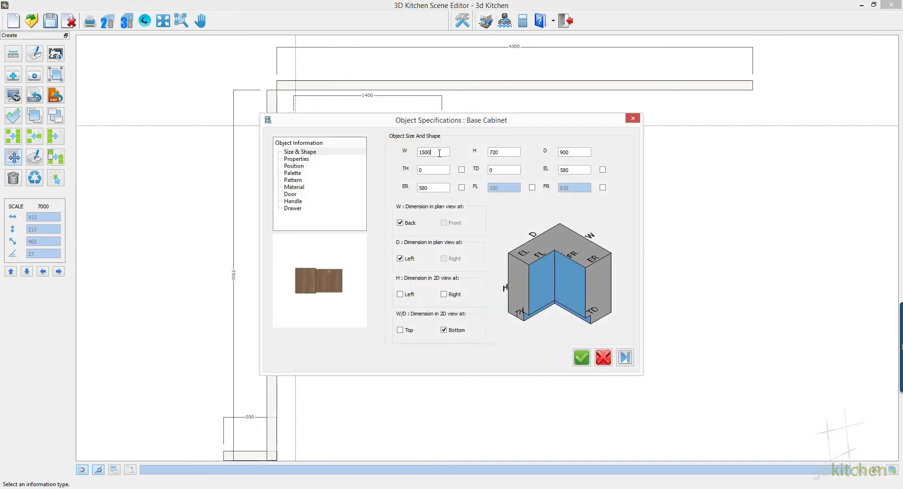
pyautogui.click(581, 358)
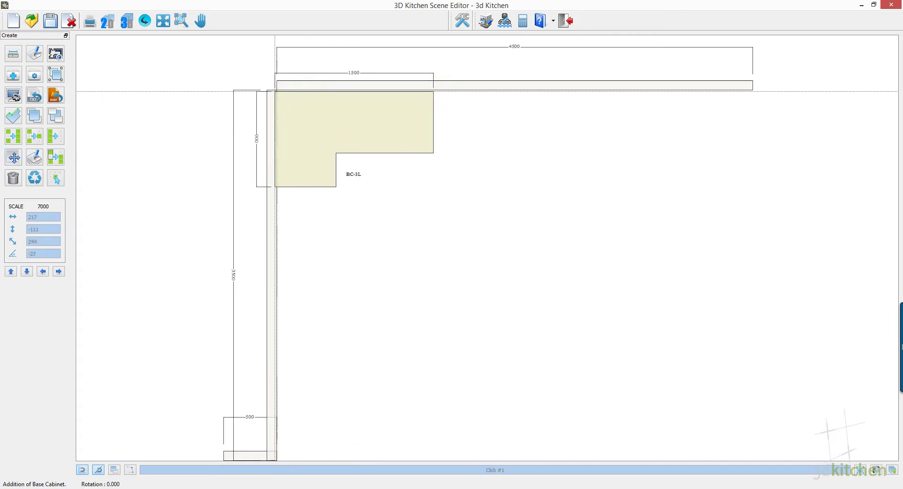
pyautogui.click(276, 90)
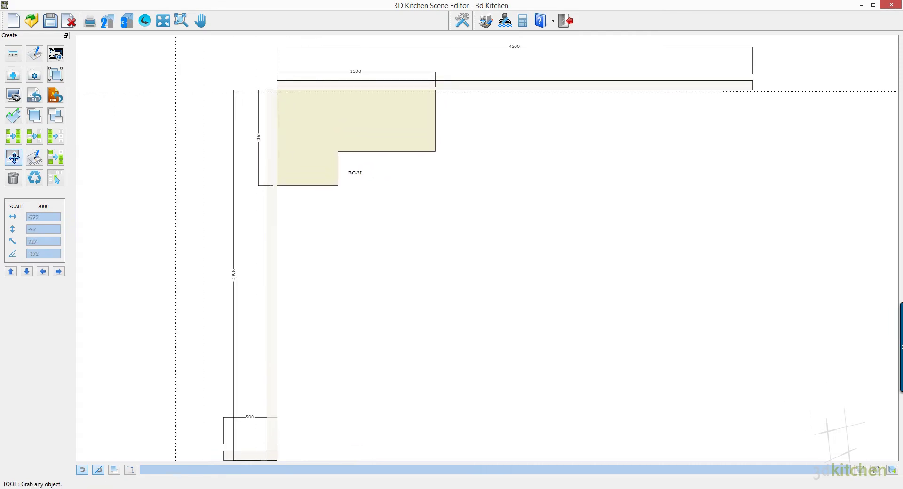
# Add the rectangular base cabinet D-TB1-UBO6 along the back wall, directly beside the corner cabinet
pyautogui.click(15, 76)
pyautogui.click(371, 140)
pyautogui.scroll(-5, 405, 316)
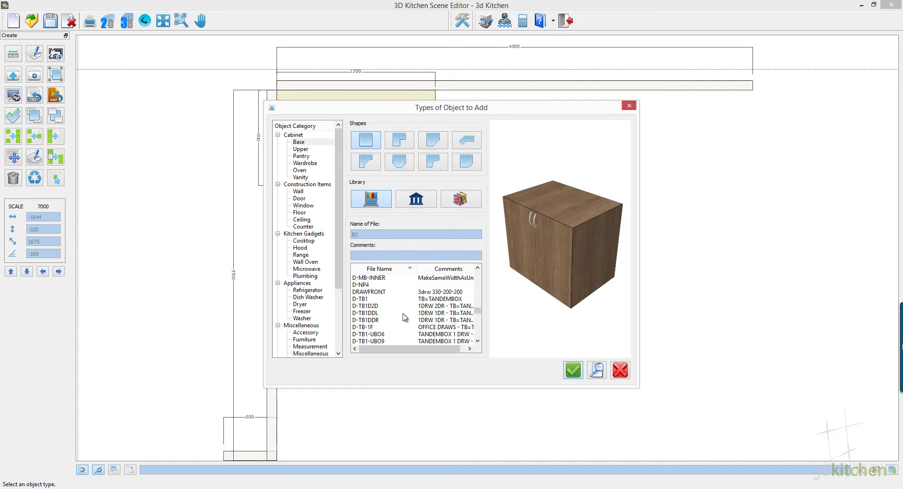
pyautogui.click(387, 292)
pyautogui.click(573, 370)
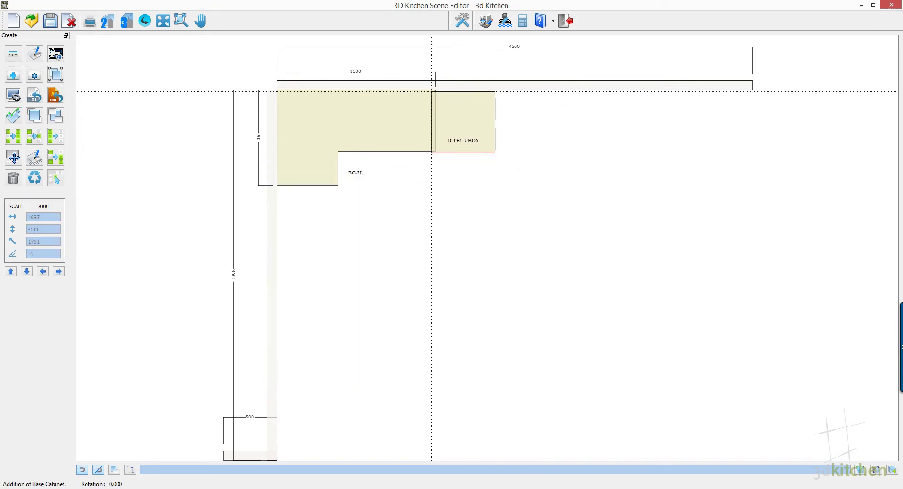
pyautogui.click(431, 90)
# Add the D-TB3 drawer base cabinet beside the D-TB1-UBO6 unit and set its width to 1000
pyautogui.click(17, 80)
pyautogui.scroll(-2, 376, 319)
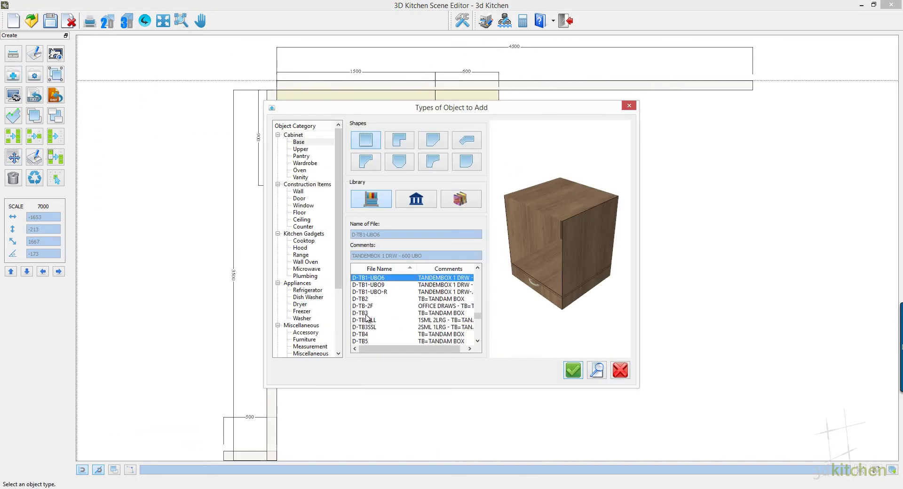
pyautogui.click(388, 316)
pyautogui.click(573, 369)
pyautogui.click(521, 100)
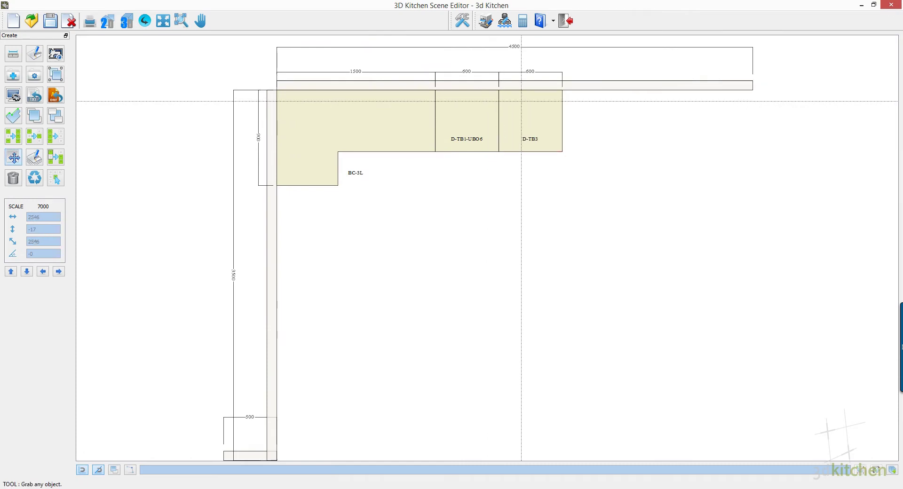
pyautogui.doubleClick(521, 101)
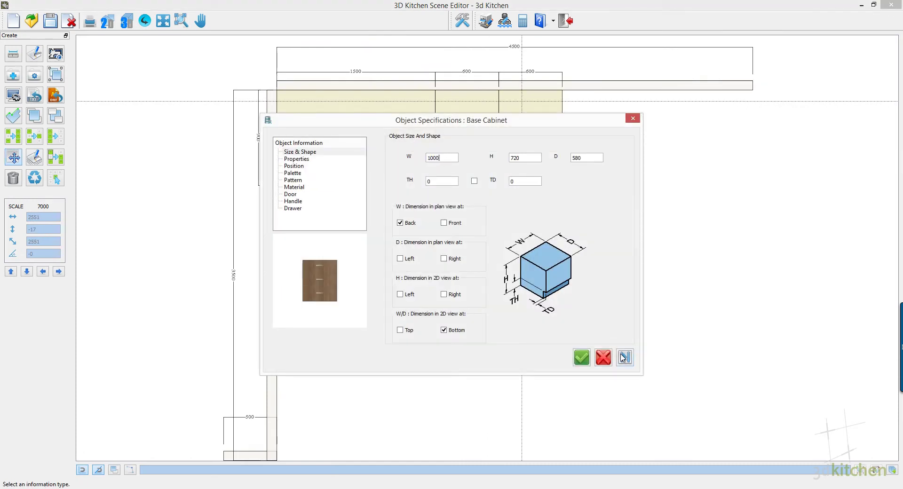
pyautogui.click(581, 357)
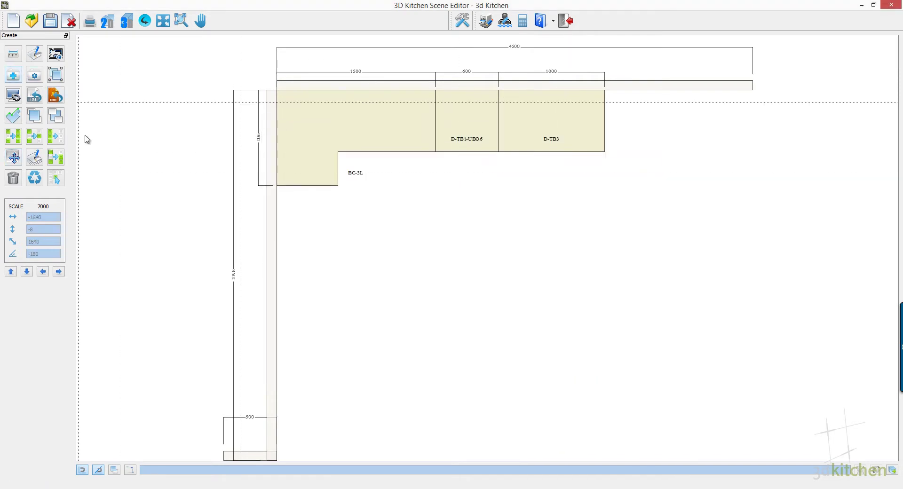
# Add the pantry panel P-PF against the free end of the D-TB3 drawer cabinet on the back wall
pyautogui.doubleClick(86, 139)
pyautogui.click(301, 156)
pyautogui.click(394, 300)
pyautogui.scroll(-4, 394, 300)
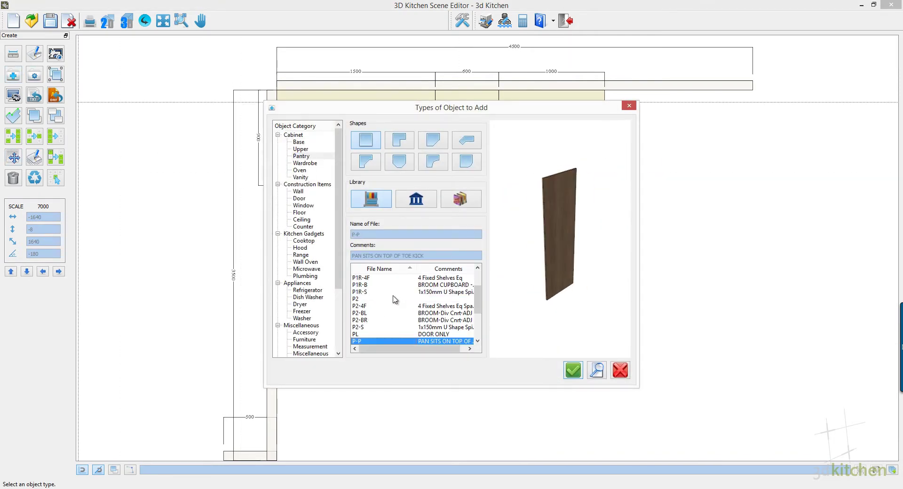
pyautogui.click(573, 370)
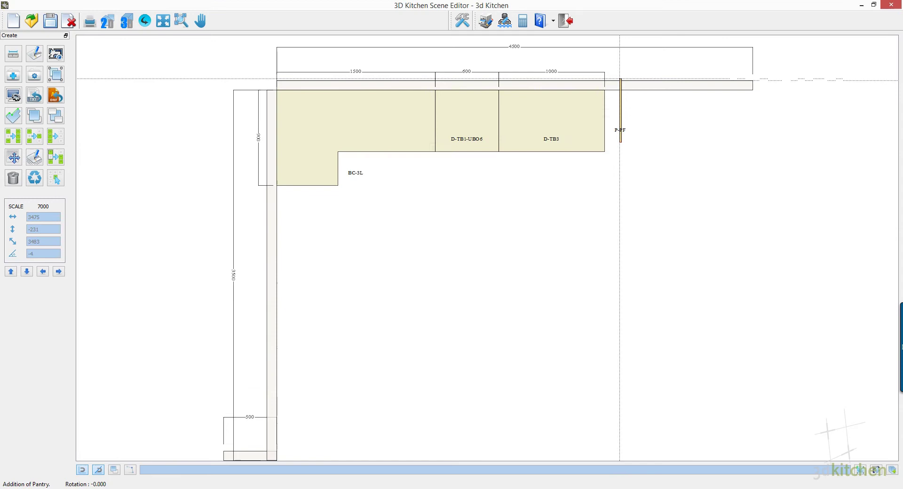
pyautogui.scroll(3, 607, 83)
pyautogui.click(597, 83)
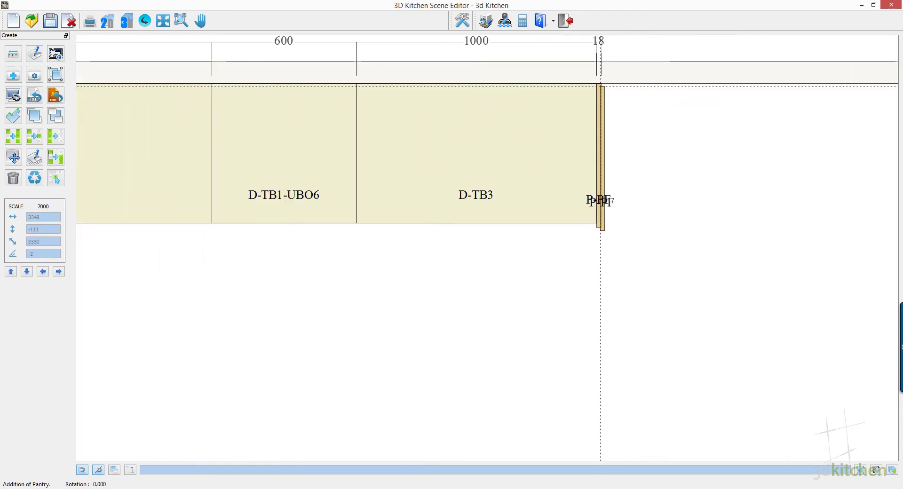
# Place a second P-PF panel beside the first and shift its X position to leave a gap of about 950 between them
pyautogui.click(600, 87)
pyautogui.rightClick(603, 91)
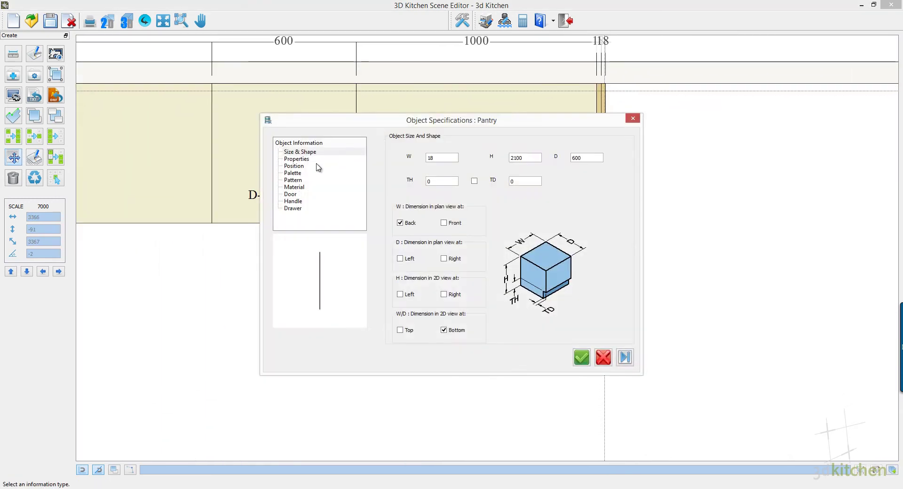
pyautogui.click(306, 170)
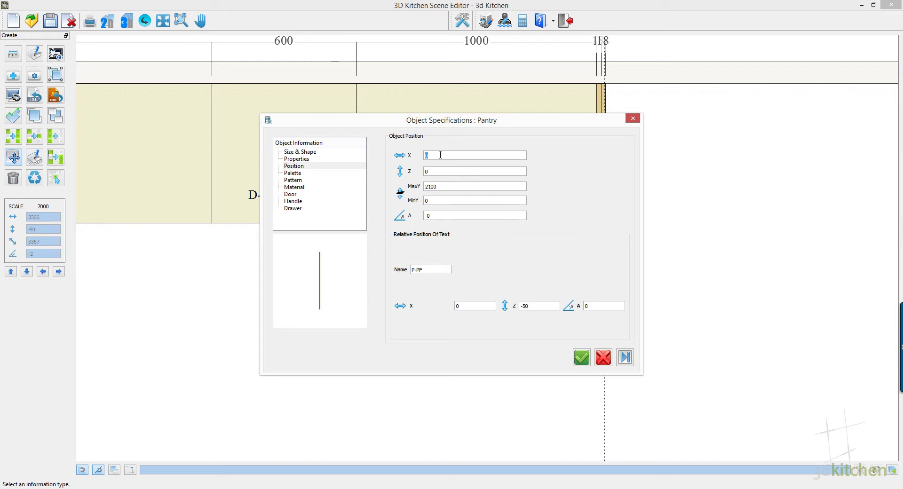
pyautogui.click(582, 358)
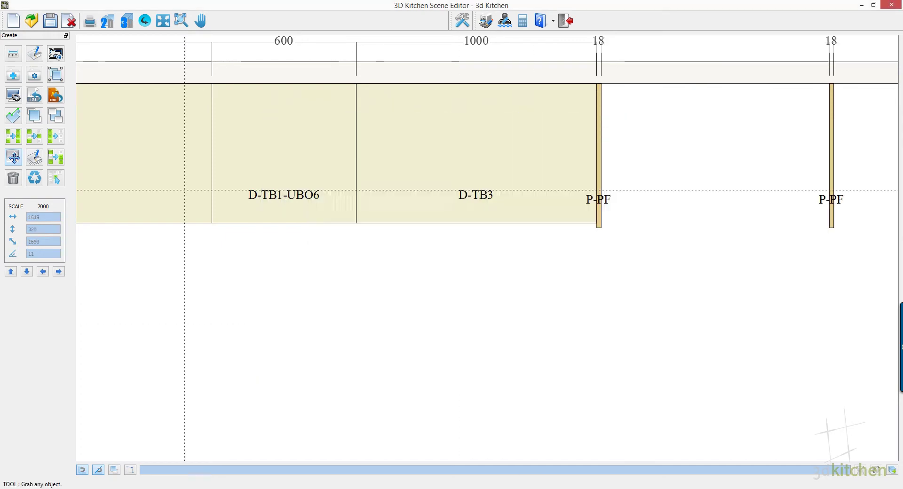
# Add the upper cabinet FOC2 with a width of 950 and fit it between the two P-PF panels, flush with their front edges
pyautogui.click(13, 76)
pyautogui.click(300, 149)
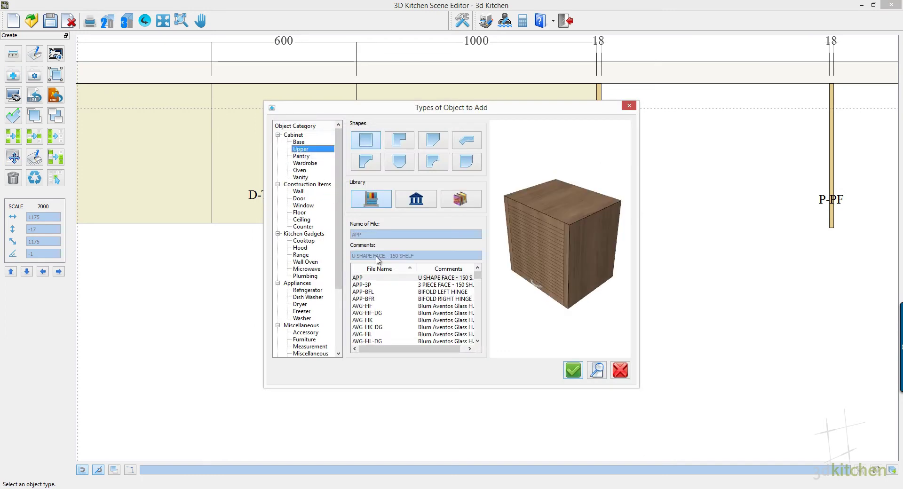
pyautogui.click(387, 296)
pyautogui.press('f')
pyautogui.click(565, 373)
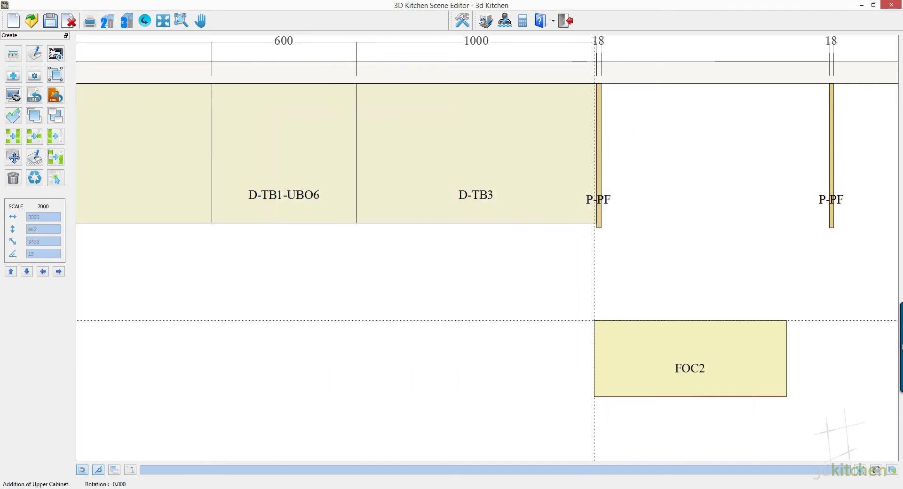
pyautogui.click(640, 189)
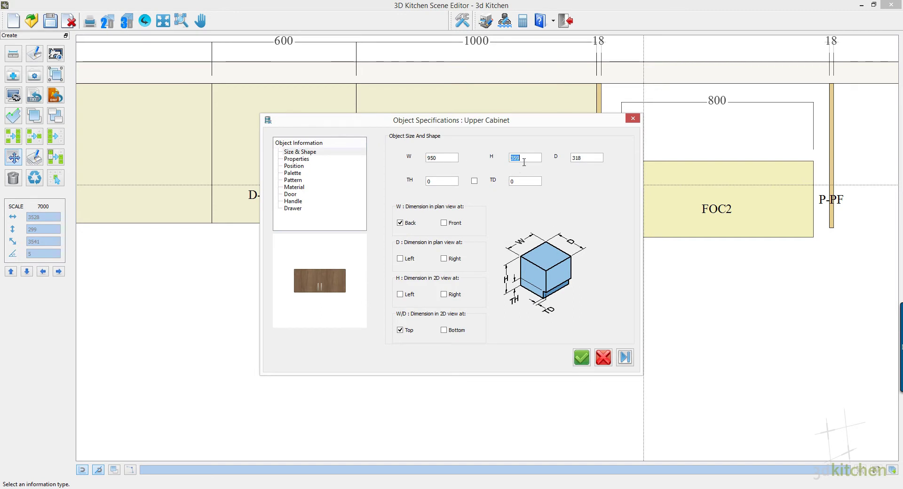
pyautogui.click(588, 363)
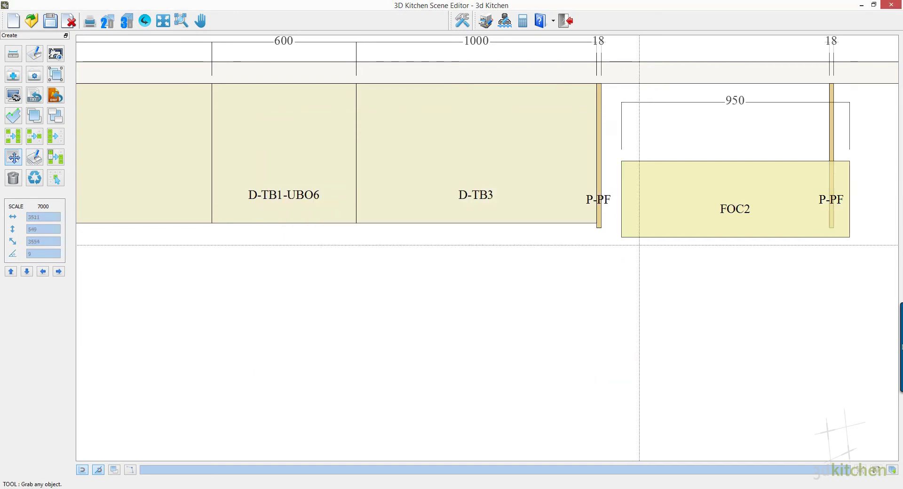
pyautogui.scroll(-4, 710, 235)
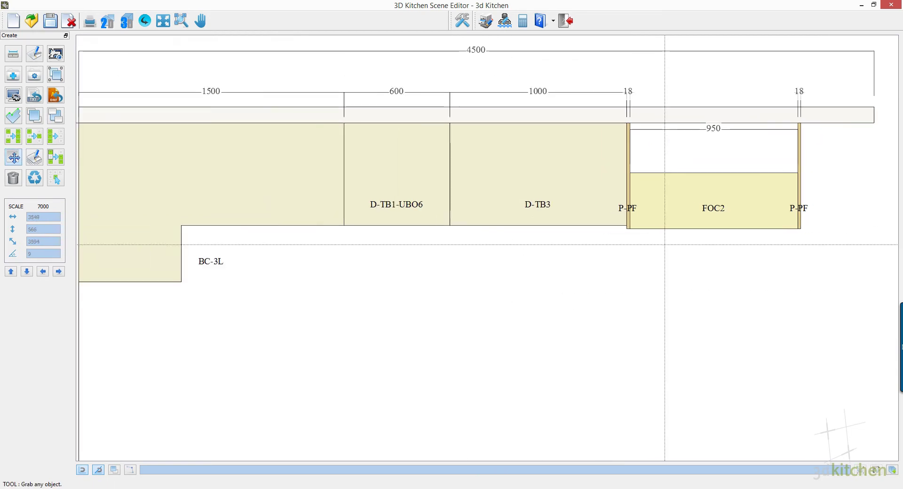
# Add the base panel P-BS1, rotated -90 degrees, against the exposed end of the corner cabinet's short leg
pyautogui.scroll(4, 329, 376)
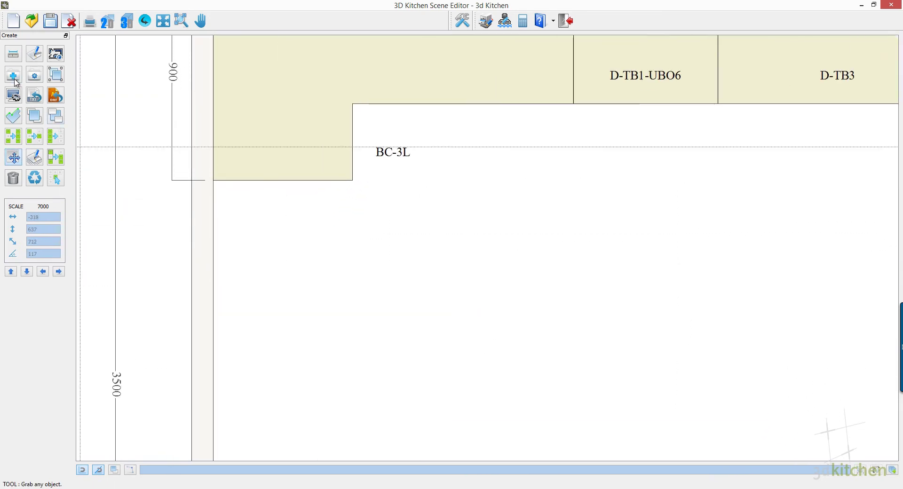
pyautogui.click(13, 75)
pyautogui.click(301, 142)
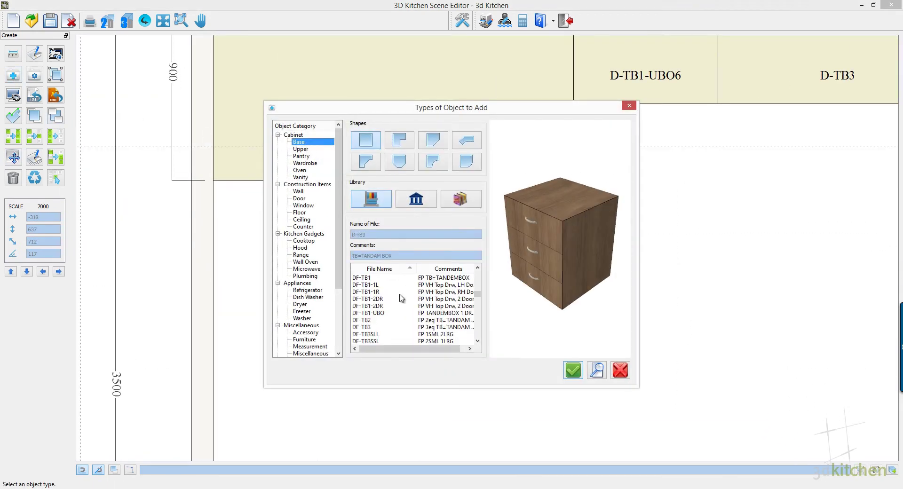
pyautogui.click(395, 306)
pyautogui.press('p')
pyautogui.scroll(-2, 393, 342)
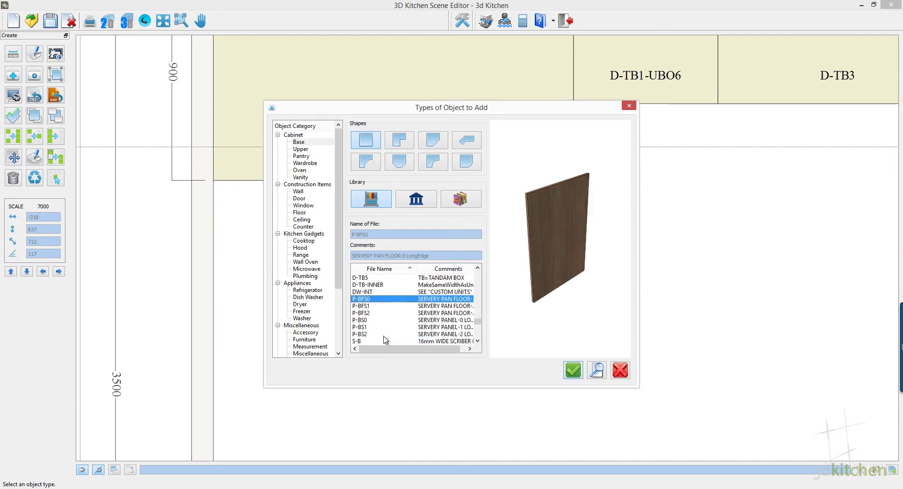
pyautogui.click(384, 328)
pyautogui.click(574, 371)
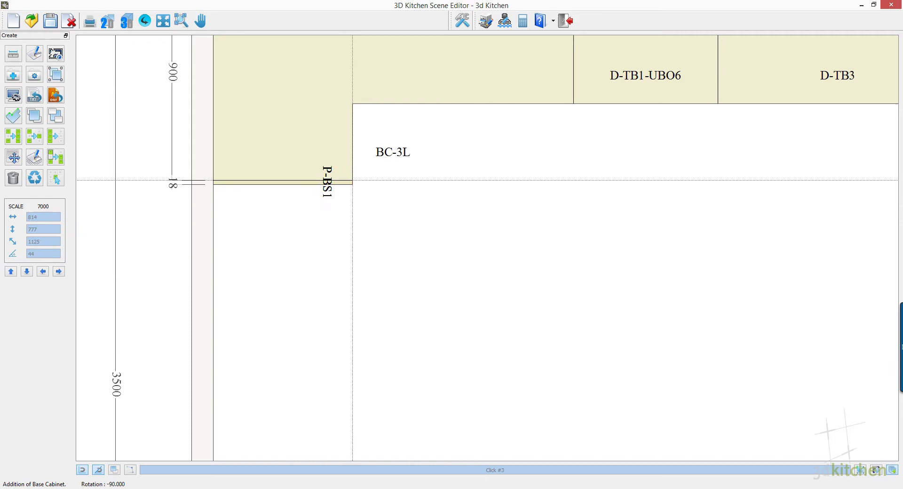
# Place a second P-BS1 panel beside the first along the side wall and shift its Z position to leave an open gap between them
pyautogui.scroll(1, 349, 182)
pyautogui.scroll(3, 350, 187)
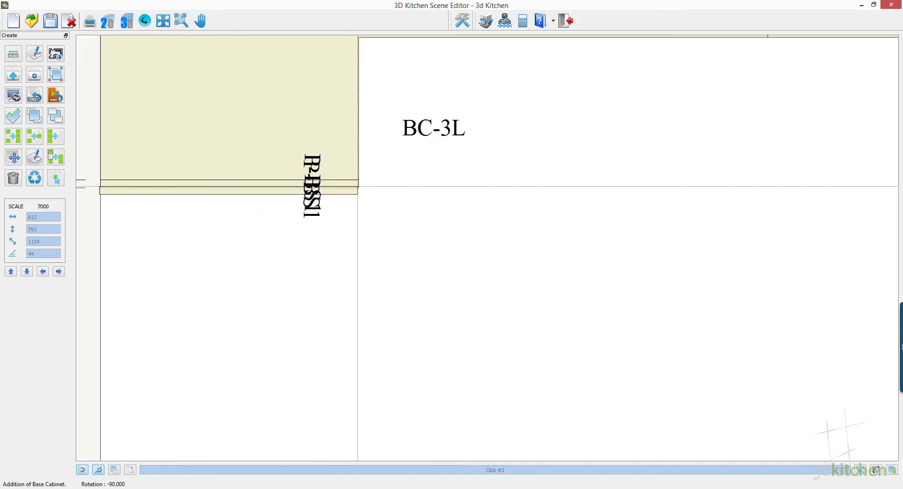
pyautogui.click(354, 191)
pyautogui.doubleClick(354, 191)
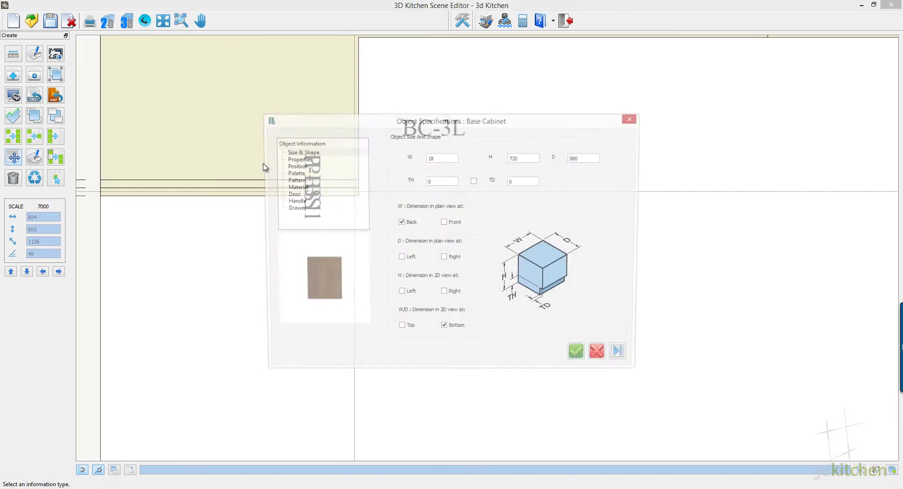
pyautogui.click(300, 166)
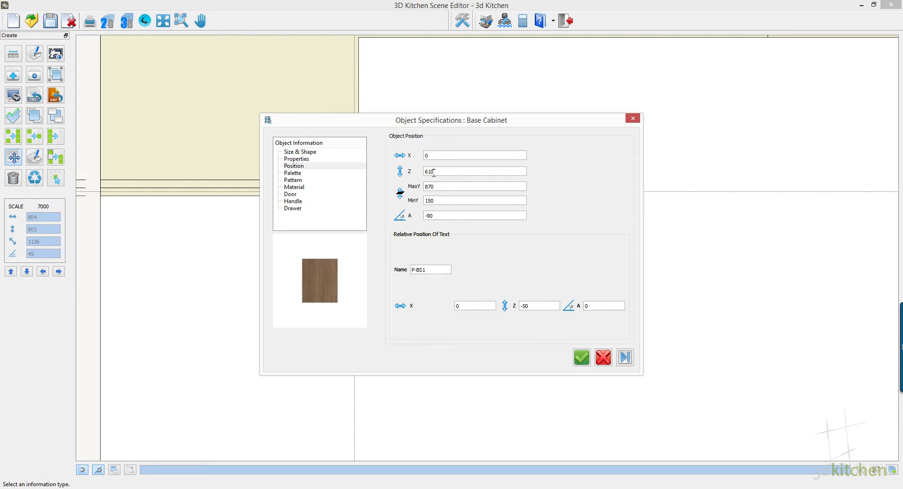
pyautogui.click(581, 358)
pyautogui.scroll(5, 329, 188)
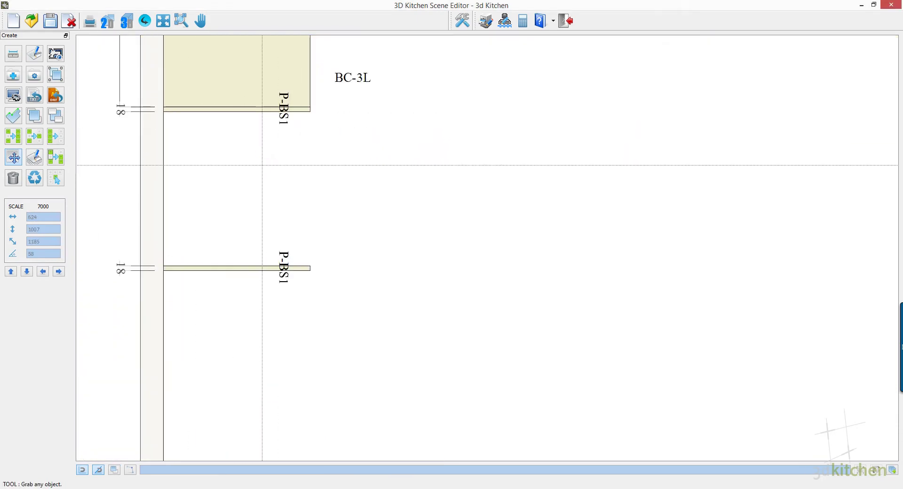
# Add the base cabinet B2-S, rotated -90 degrees, against the far side of the second P-BS1 panel
pyautogui.click(50, 100)
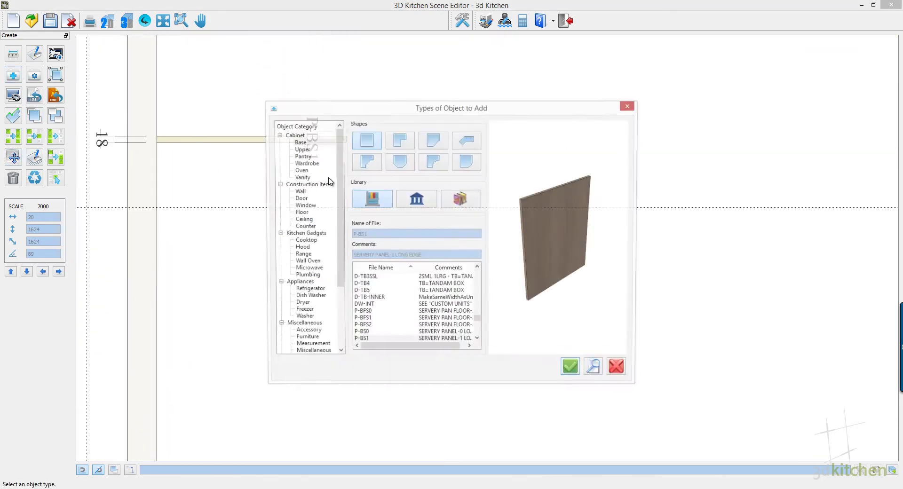
pyautogui.click(379, 294)
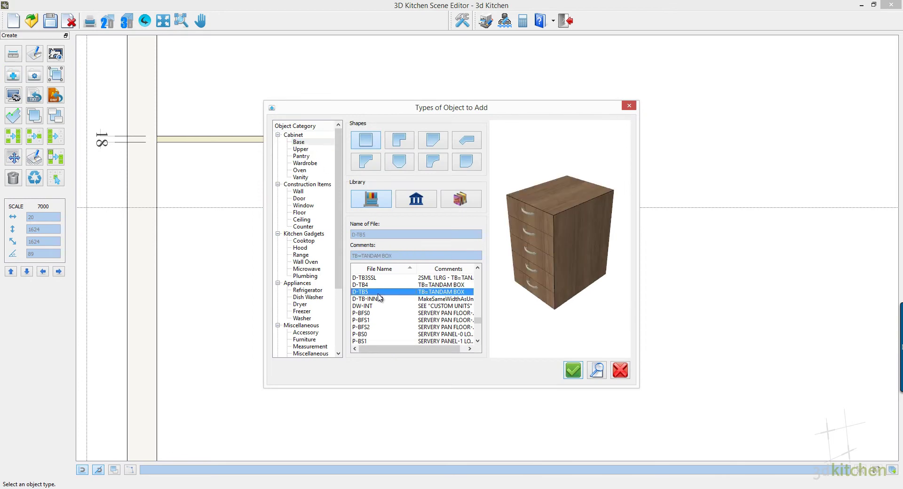
pyautogui.press('b')
pyautogui.click(363, 334)
pyautogui.click(573, 370)
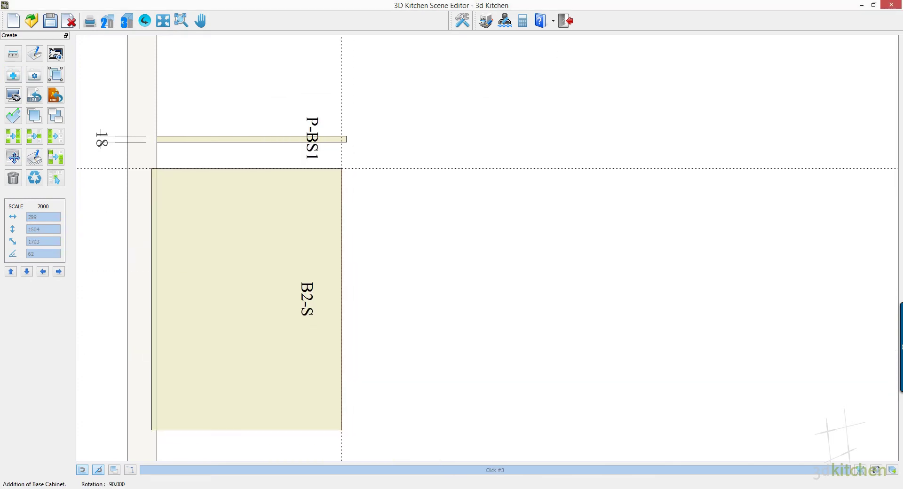
pyautogui.click(346, 142)
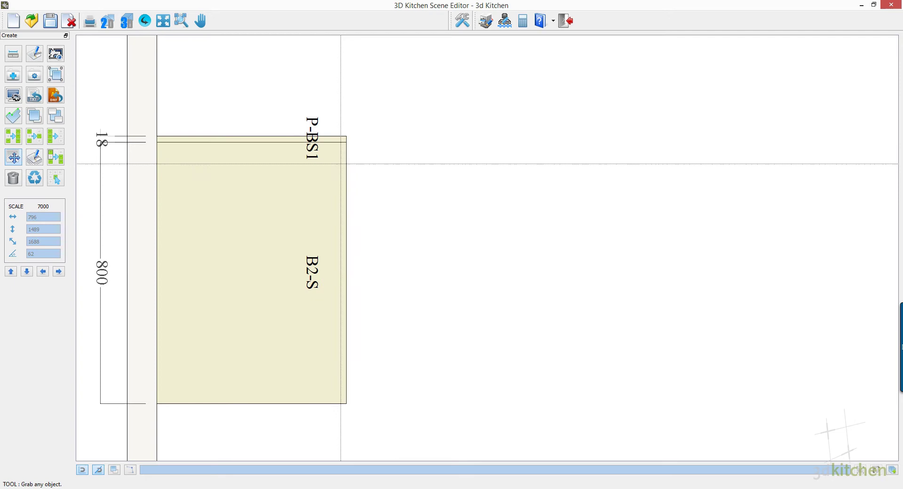
# Add the base scriber S-B4 near the free end of the B2-S cabinet
pyautogui.scroll(-3, 375, 220)
pyautogui.scroll(1, 508, 396)
pyautogui.scroll(1, 509, 396)
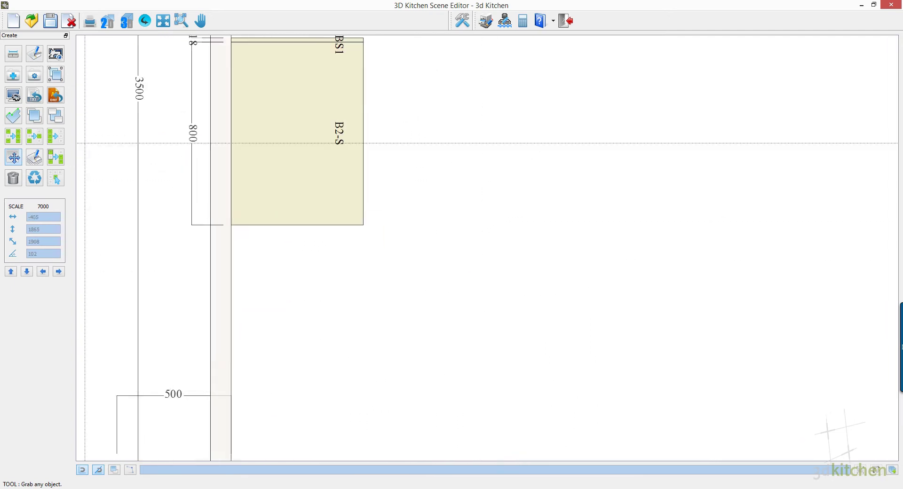
pyautogui.click(14, 80)
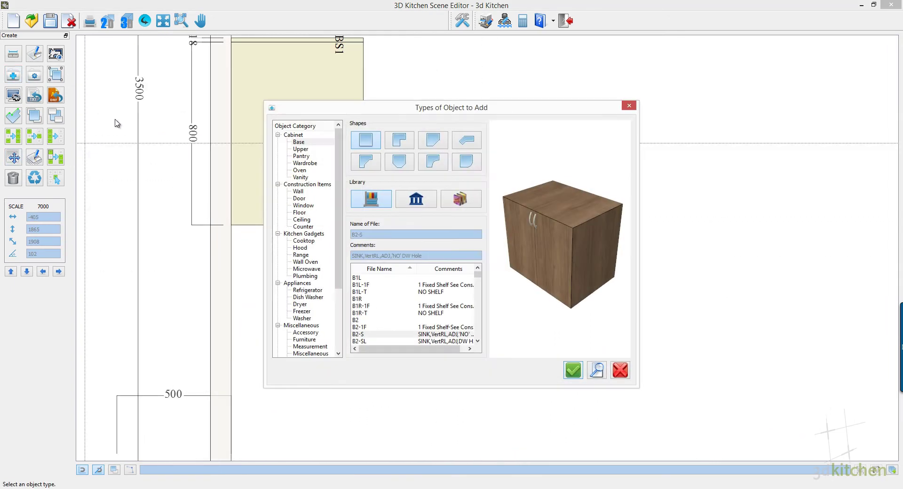
pyautogui.click(383, 298)
pyautogui.press('s')
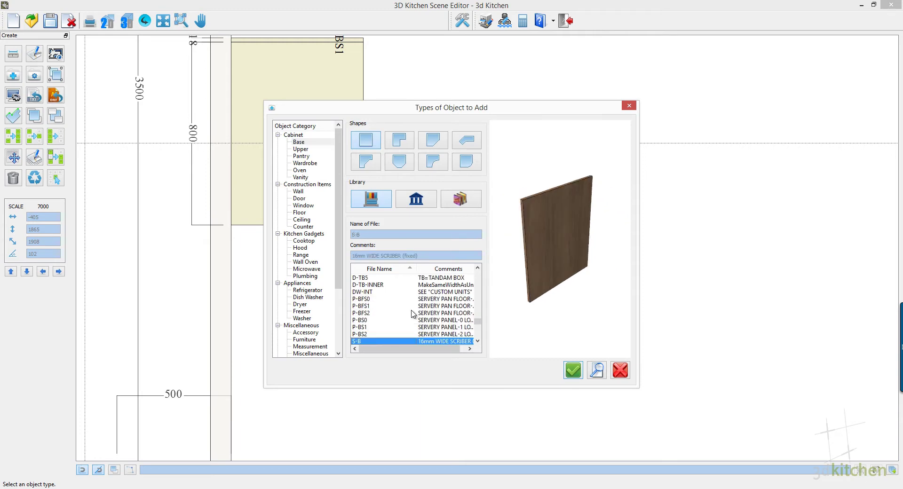
pyautogui.scroll(-1, 440, 333)
pyautogui.click(381, 328)
pyautogui.click(572, 370)
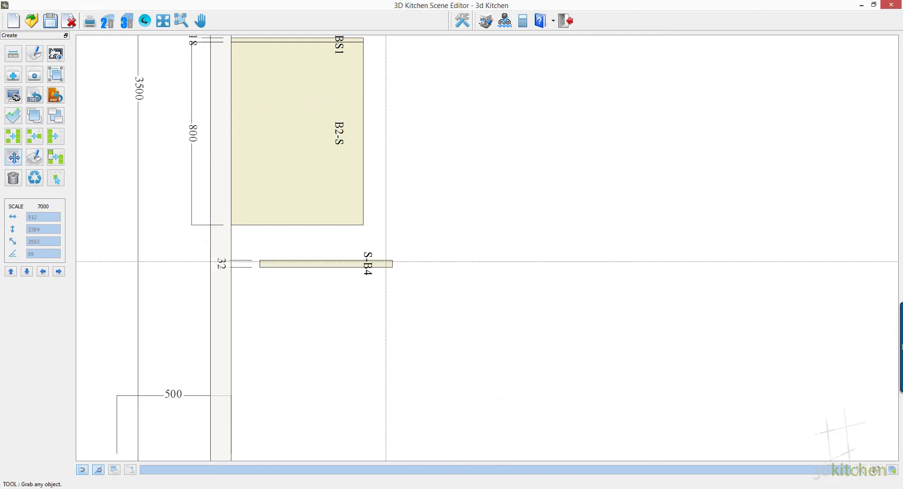
# Set the S-B4 scriber's width to 50 and fit it flush against the free end of the B2-S cabinet
pyautogui.click(383, 264)
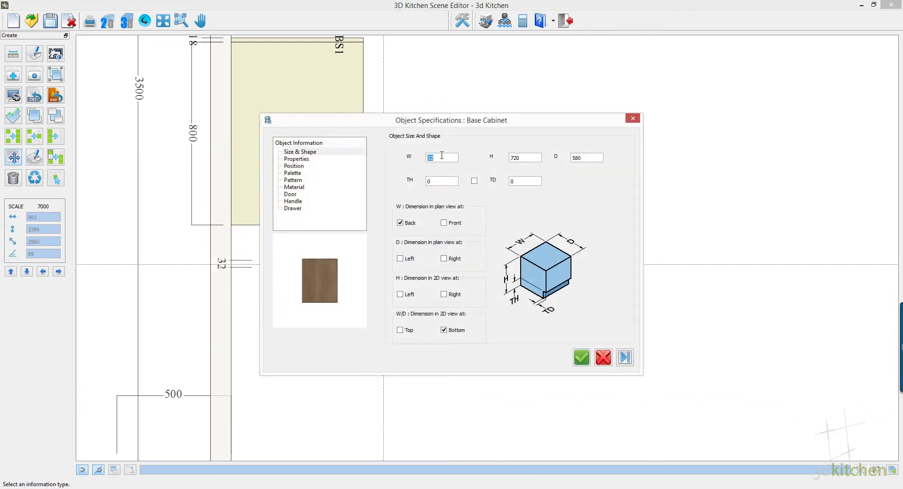
pyautogui.click(582, 357)
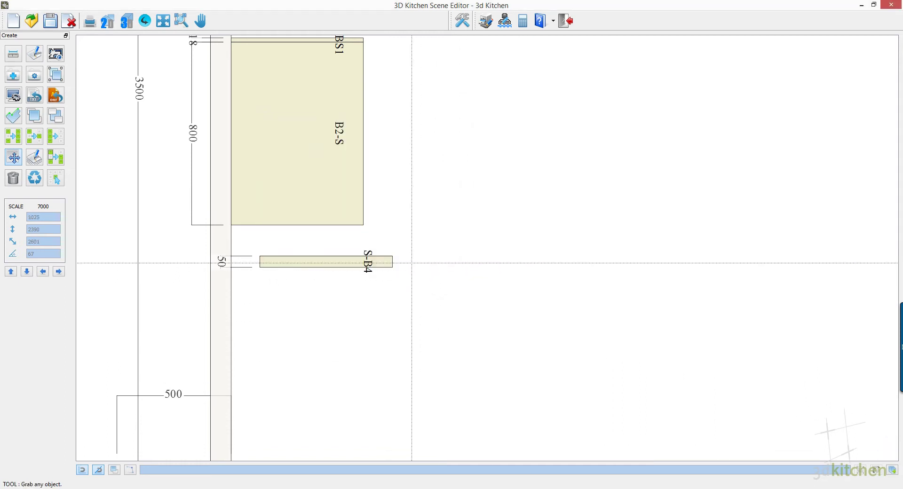
pyautogui.click(363, 225)
# Place a second S-B4 scriber, rotated 180 degrees, at the outer front corner of the first to start the peninsula
pyautogui.press('space')
pyautogui.press('space')
pyautogui.press('space')
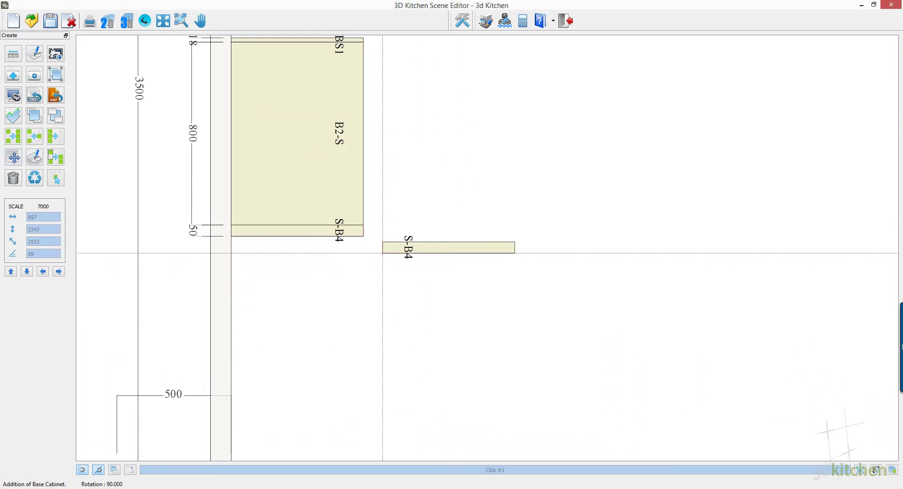
pyautogui.click(363, 236)
pyautogui.rightClick(363, 236)
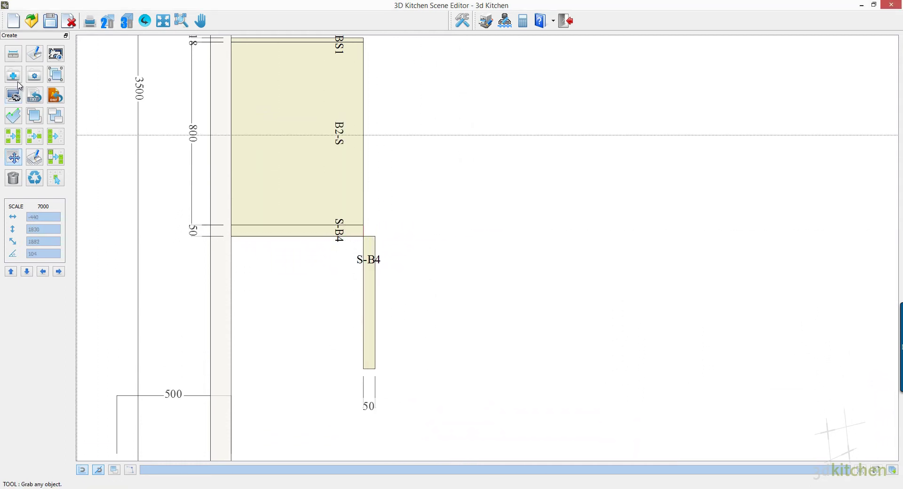
# Add the drawer cabinet D-TB3 with a width of 800 against the second S-B4 scriber, with their fronts flush
pyautogui.rightClick(389, 236)
pyautogui.click(387, 321)
pyautogui.scroll(8, 385, 318)
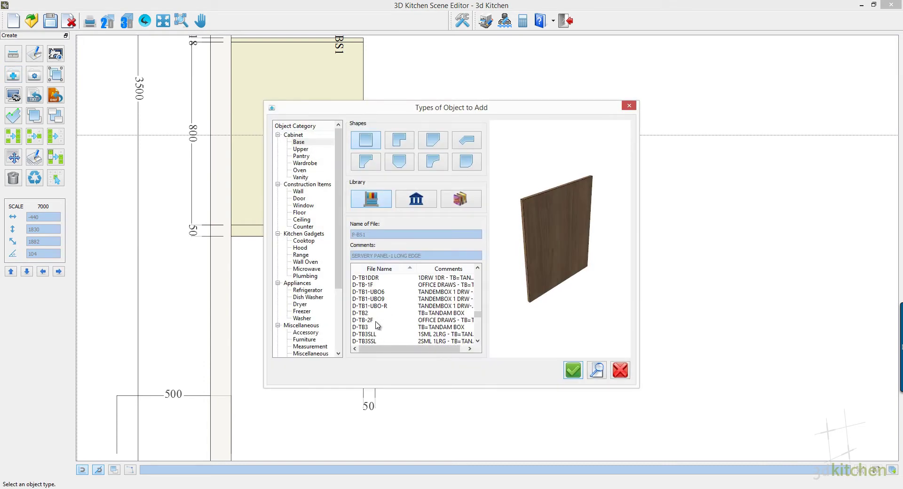
pyautogui.click(371, 327)
pyautogui.click(573, 370)
pyautogui.click(436, 266)
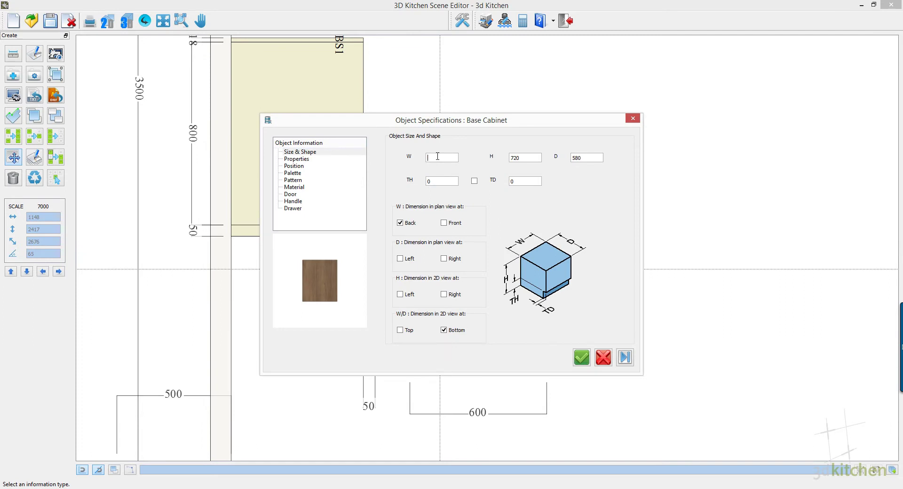
pyautogui.click(586, 359)
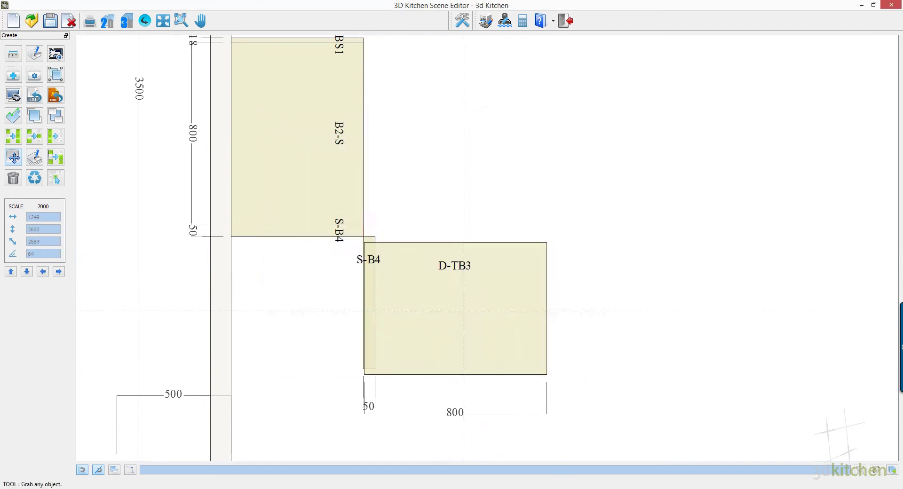
pyautogui.click(374, 237)
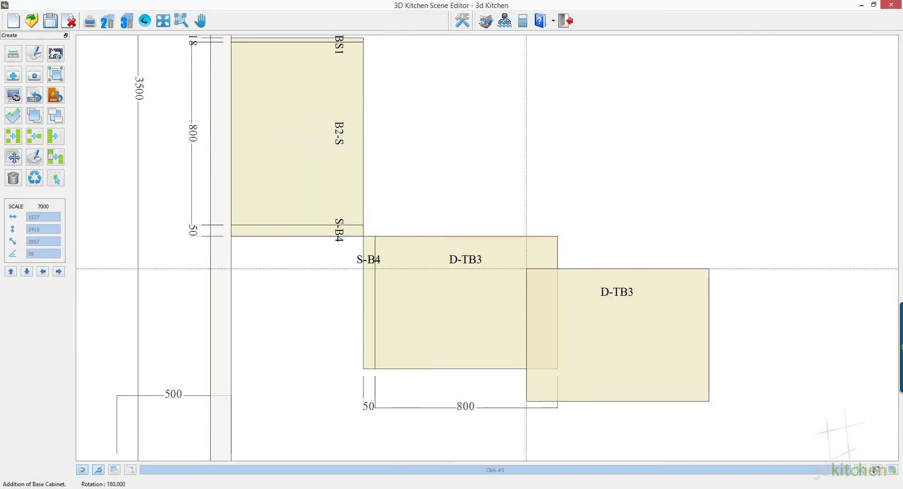
# Place two more D-TB3 drawer cabinets end to end along the peninsula
pyautogui.click(554, 238)
pyautogui.click(740, 238)
pyautogui.scroll(-5, 647, 269)
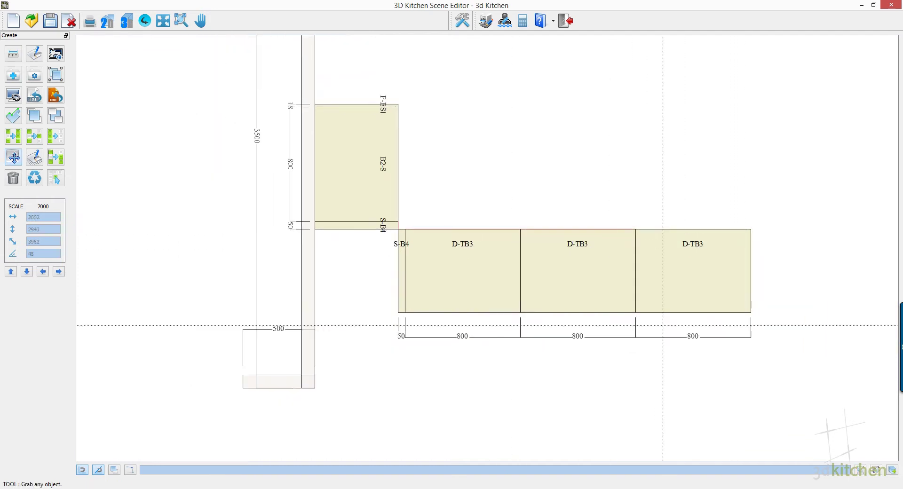
# Add a P-BS1 panel against the free end of the last D-TB3 drawer cabinet
pyautogui.scroll(3, 669, 324)
pyautogui.scroll(-1, 602, 300)
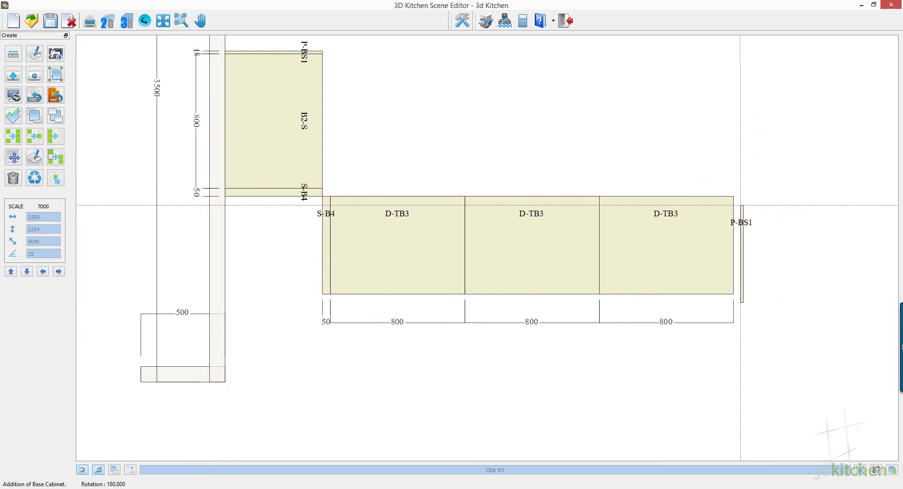
pyautogui.click(731, 199)
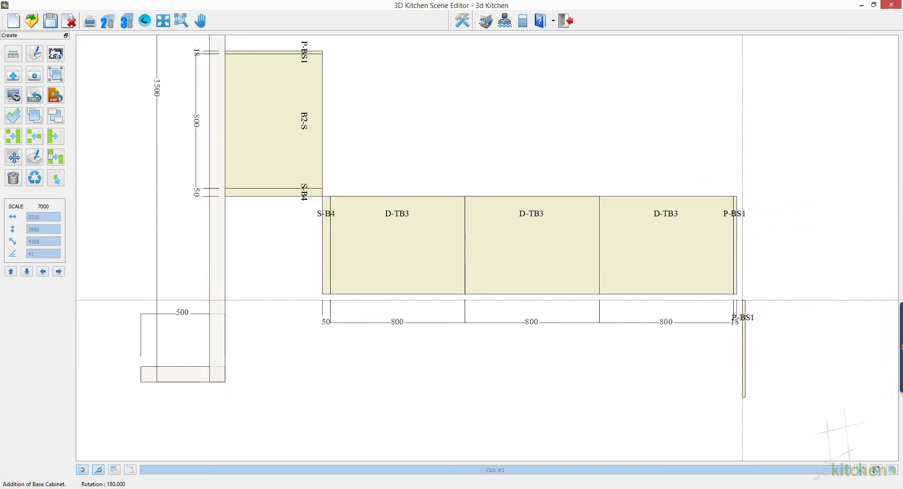
# Place another P-BS1 panel, rotated -90 degrees, behind the peninsula and show its depth dimension on the left side in plan view
pyautogui.doubleClick(690, 343)
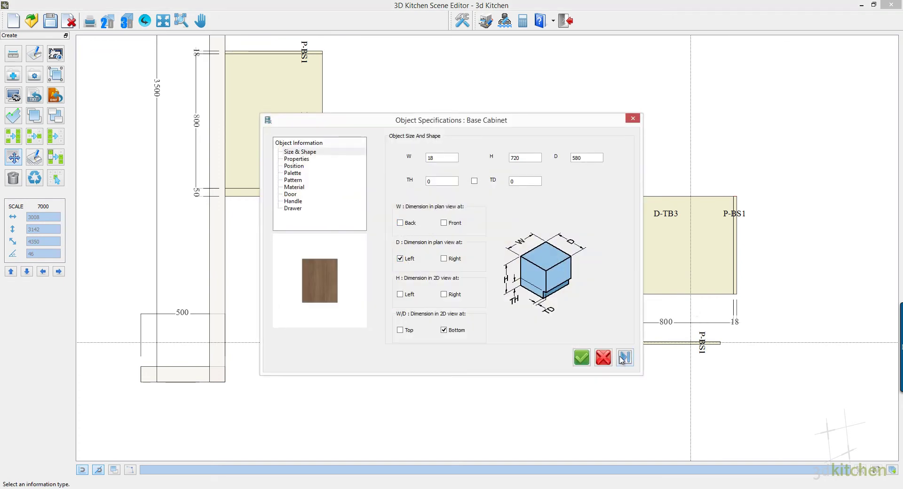
pyautogui.click(582, 358)
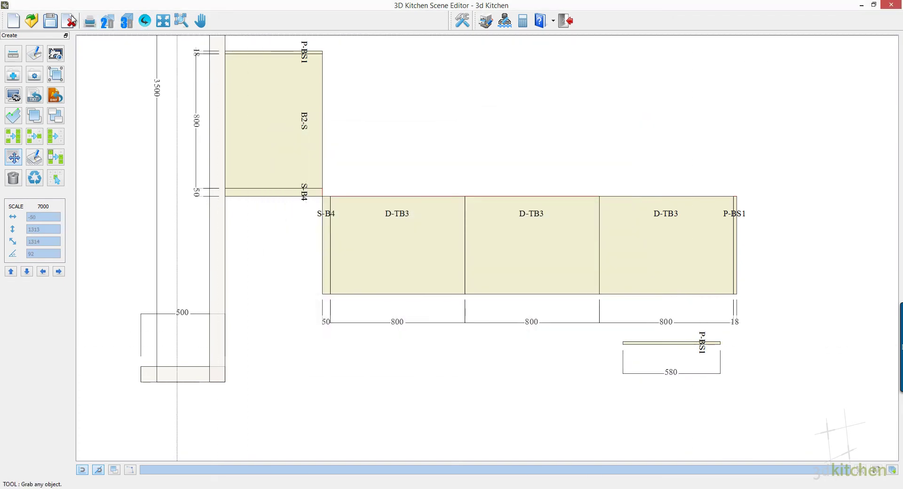
# Measure the peninsula's back edge from the S-B4 scriber's corner to the outer corner of the P-BS1 end panel
pyautogui.click(14, 54)
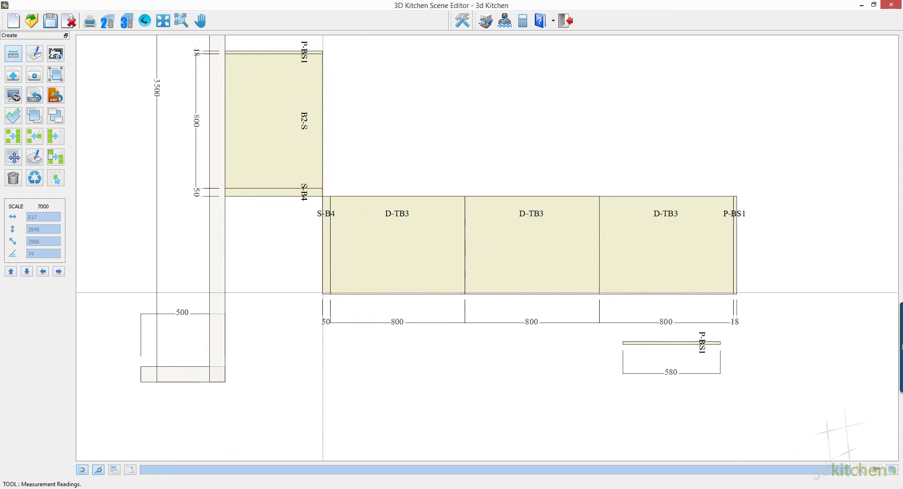
pyautogui.click(323, 292)
pyautogui.scroll(4, 752, 301)
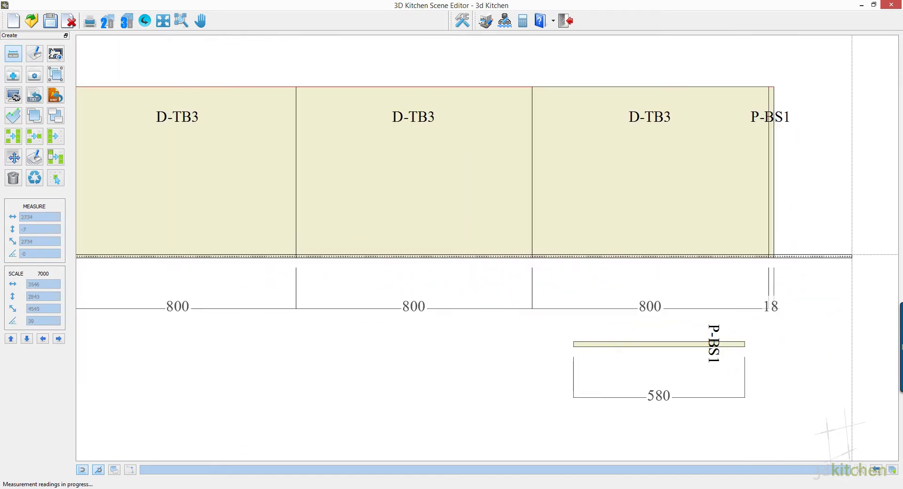
pyautogui.click(752, 253)
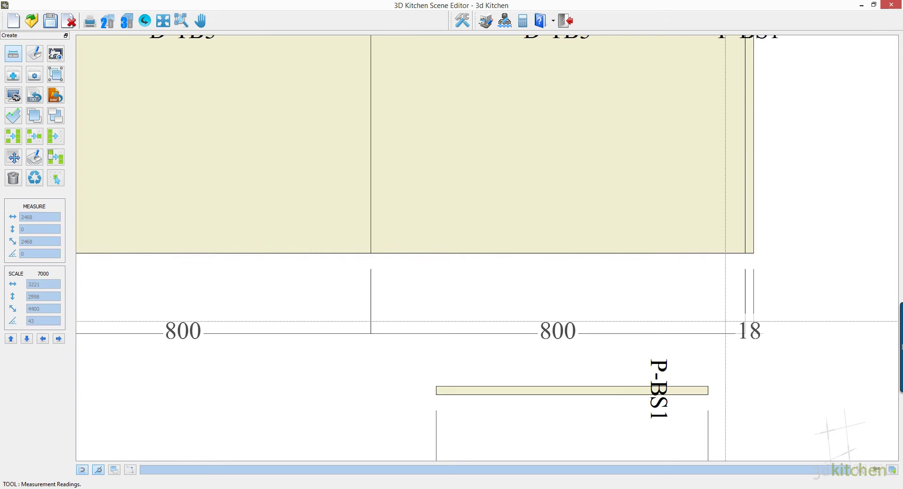
pyautogui.scroll(-1, 724, 274)
pyautogui.scroll(-1, 724, 275)
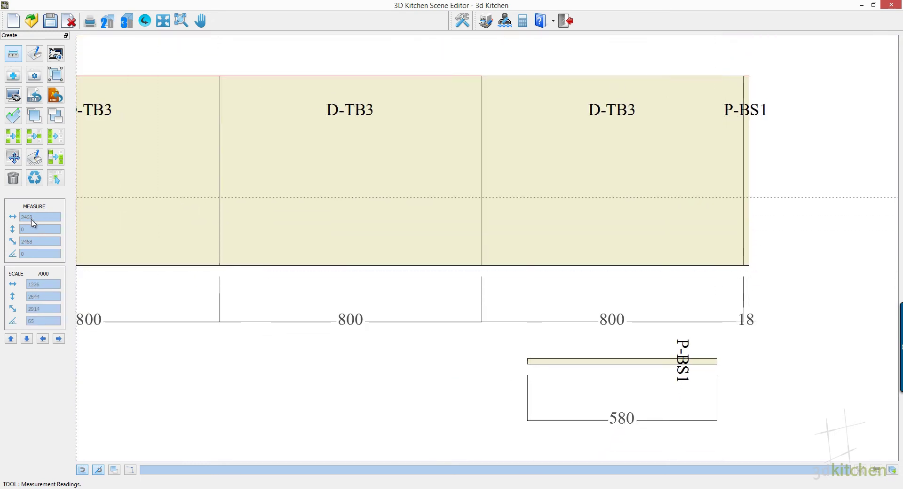
pyautogui.press('Escape')
# Set the depth of the loose P-BS1 panel behind the peninsula to 1234
pyautogui.doubleClick(640, 359)
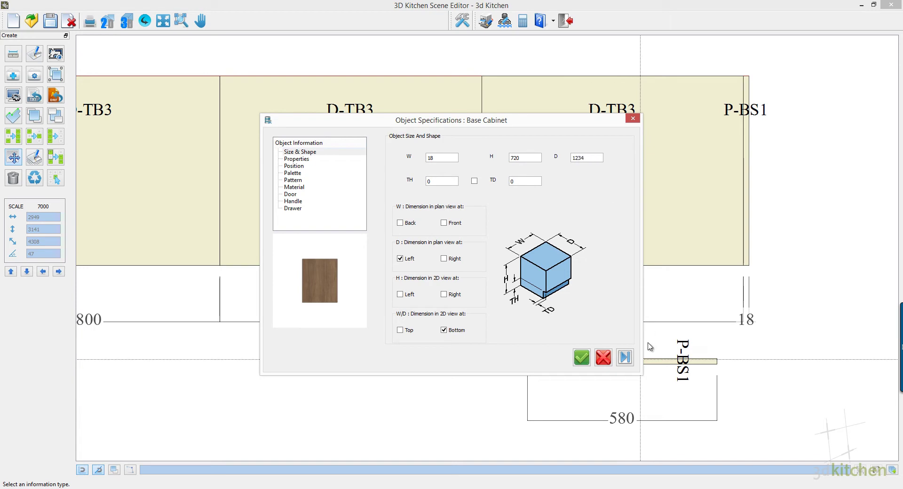
pyautogui.click(624, 357)
pyautogui.click(582, 358)
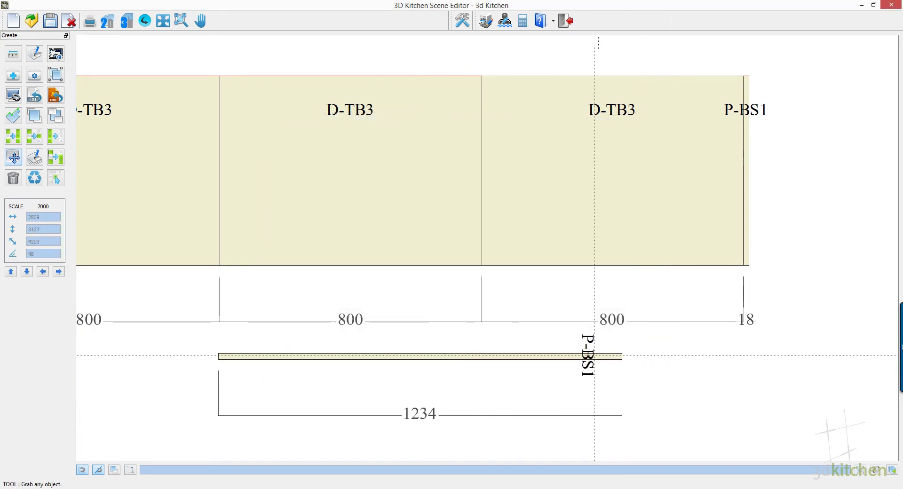
# Fit the 1234 deep P-BS1 panel and a copy of it end to end along the back of the peninsula
pyautogui.click(620, 356)
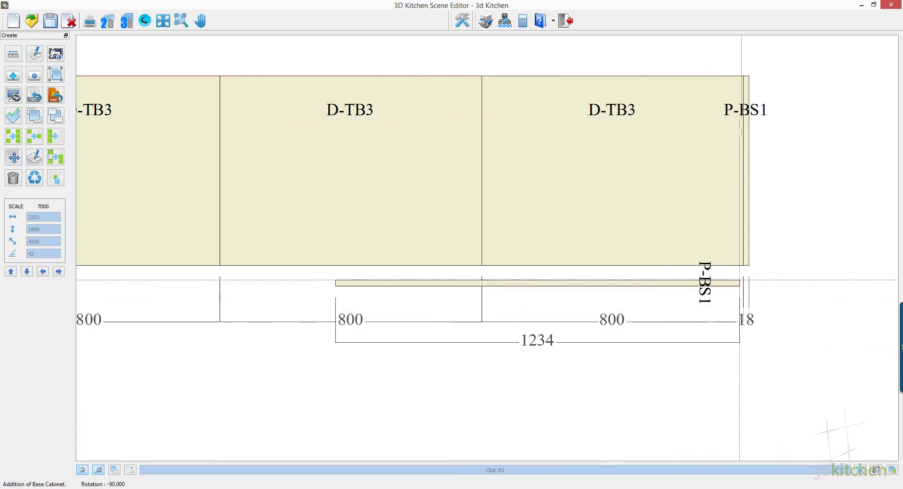
pyautogui.click(749, 264)
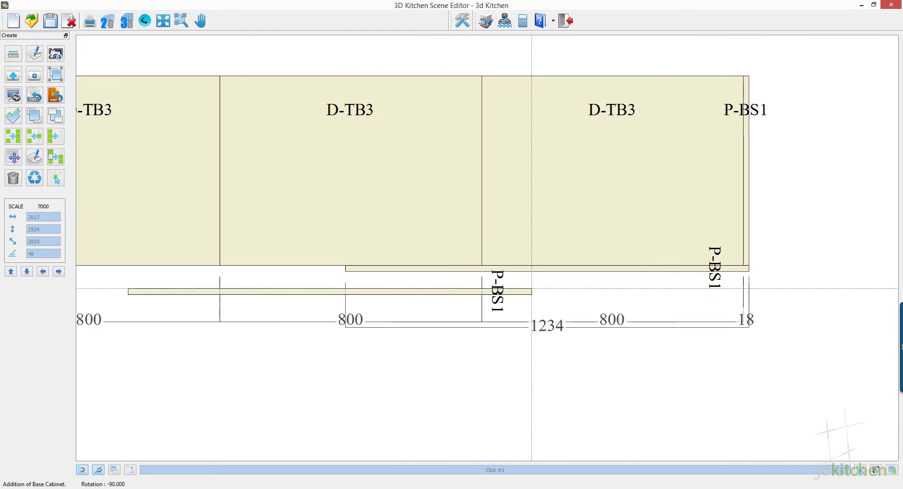
pyautogui.click(348, 266)
pyautogui.rightClick(348, 266)
pyautogui.scroll(-4, 415, 337)
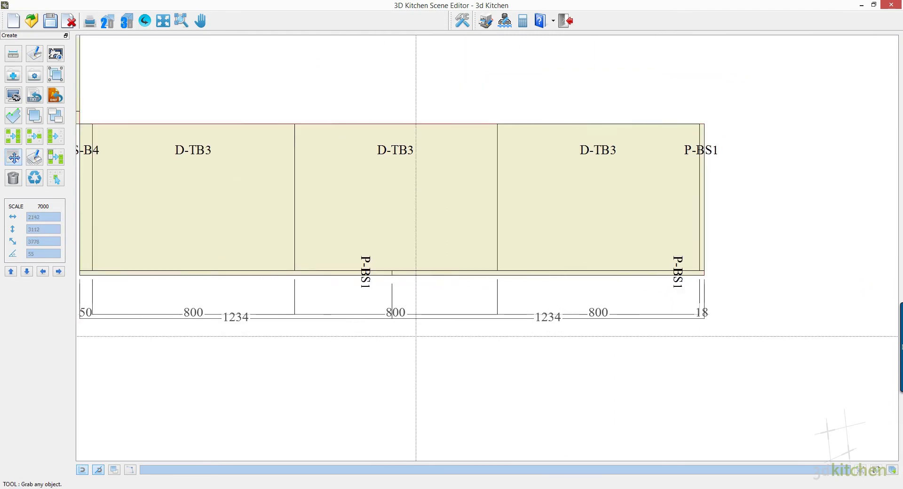
# Place a P-BS1 panel at 0 degrees rotation against the long wall, directly below the S-B4 scriber of the sink run
pyautogui.scroll(5, 209, 343)
pyautogui.click(13, 74)
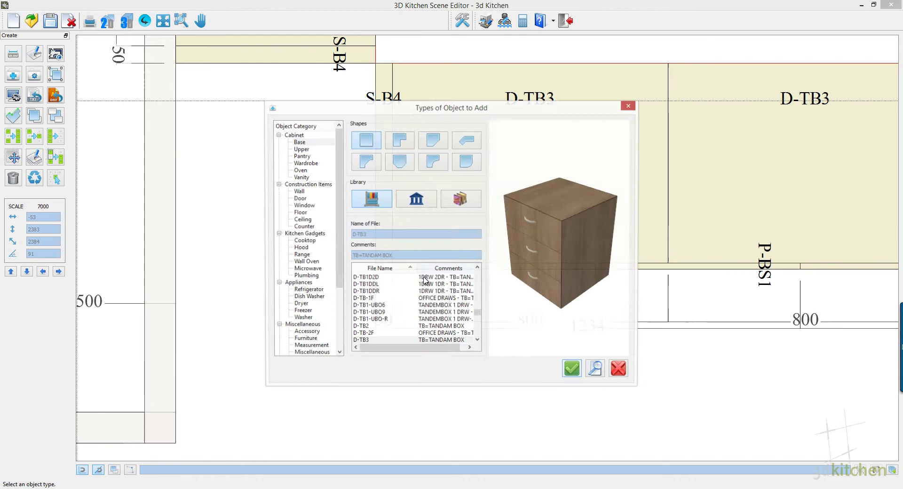
pyautogui.click(397, 286)
pyautogui.press('p')
pyautogui.scroll(-1, 390, 314)
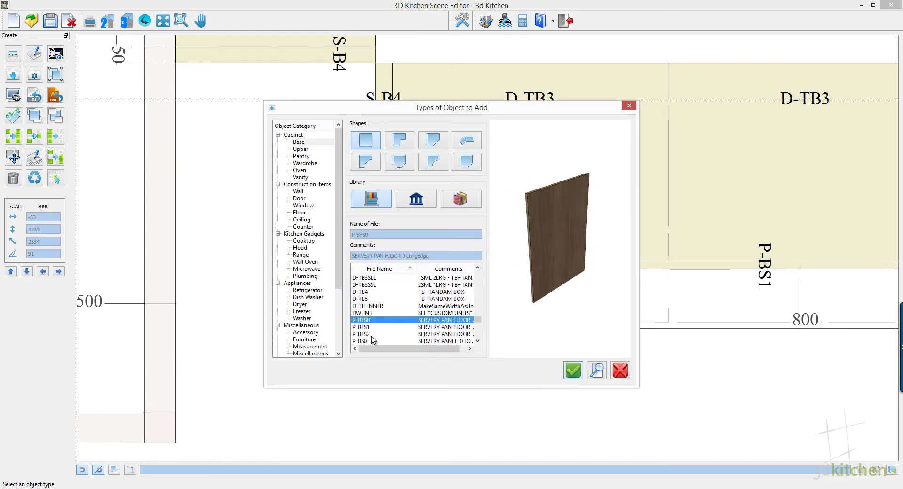
pyautogui.click(373, 341)
pyautogui.click(571, 374)
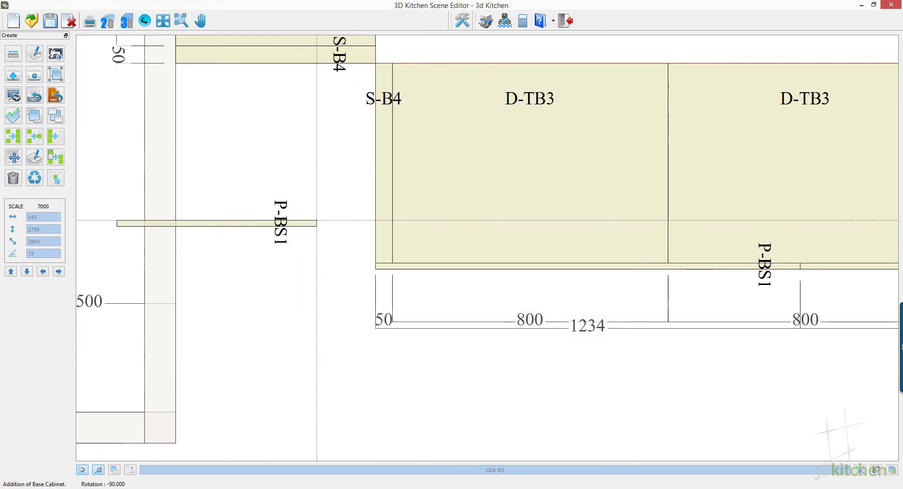
pyautogui.rightClick(317, 220)
pyautogui.click(270, 309)
pyautogui.click(264, 113)
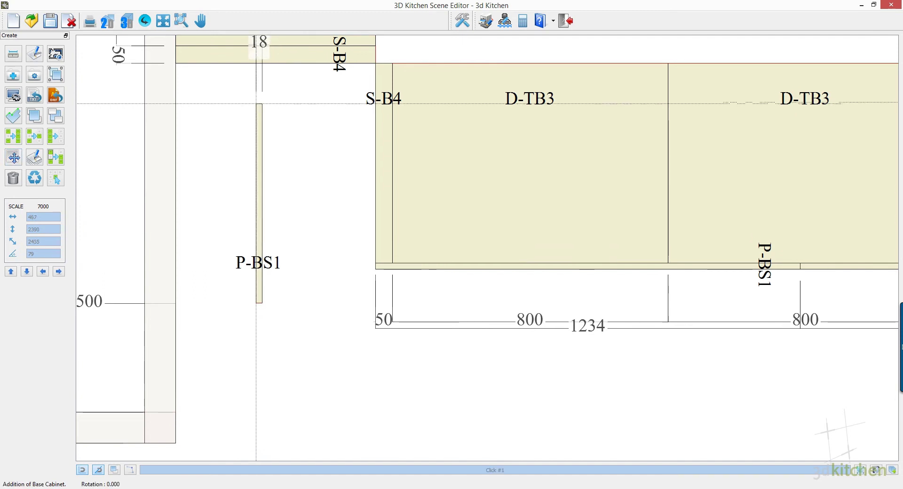
pyautogui.click(177, 63)
# Measure the gap between the wall-side P-BS1 panel and the peninsula, and fit a 562 wide D-TB4 base cabinet into it
pyautogui.click(13, 54)
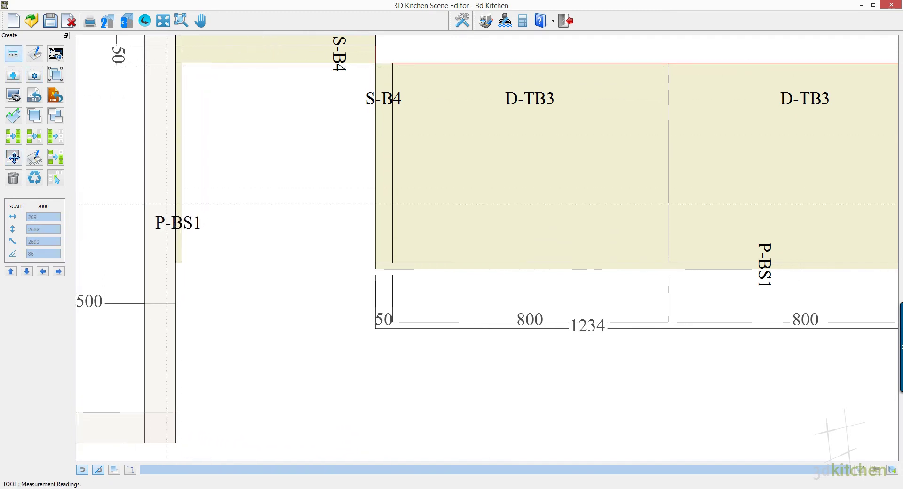
pyautogui.moveTo(182, 263)
pyautogui.mouseDown()
pyautogui.moveTo(288, 279)
pyautogui.moveTo(376, 263)
pyautogui.mouseUp()
pyautogui.click(14, 94)
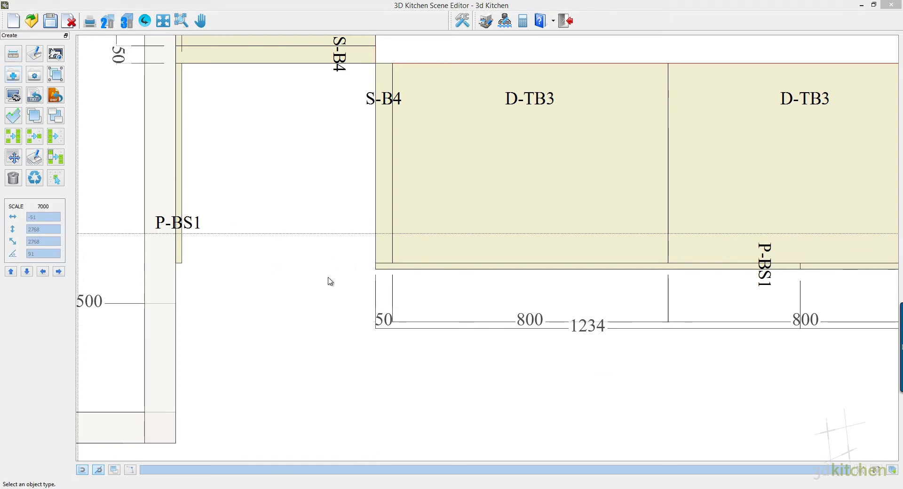
pyautogui.click(375, 285)
pyautogui.click(573, 370)
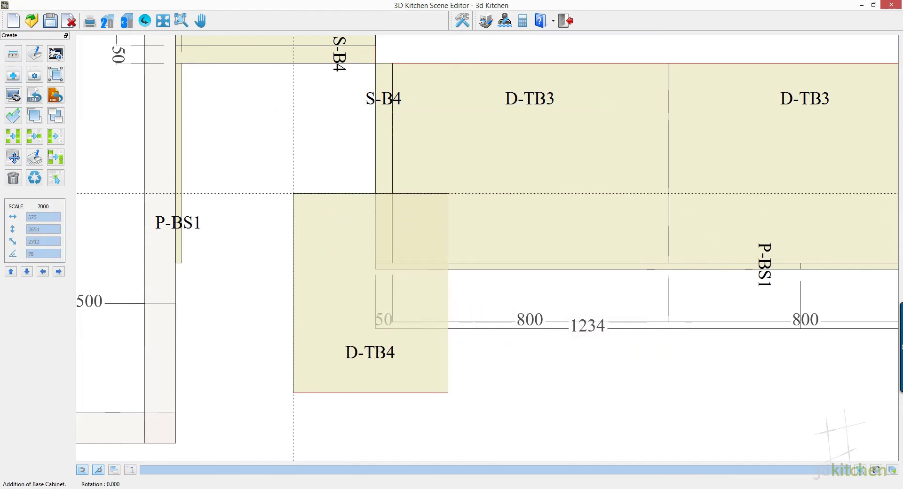
pyautogui.click(261, 165)
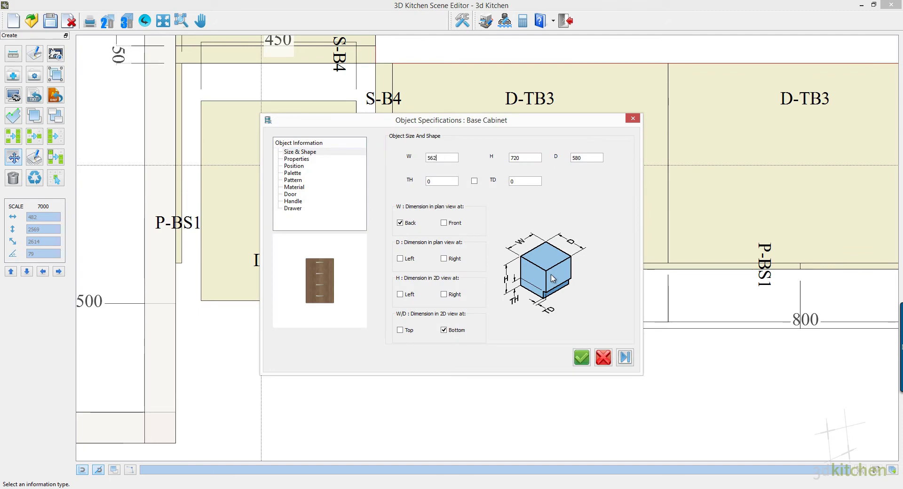
pyautogui.click(581, 357)
pyautogui.click(393, 300)
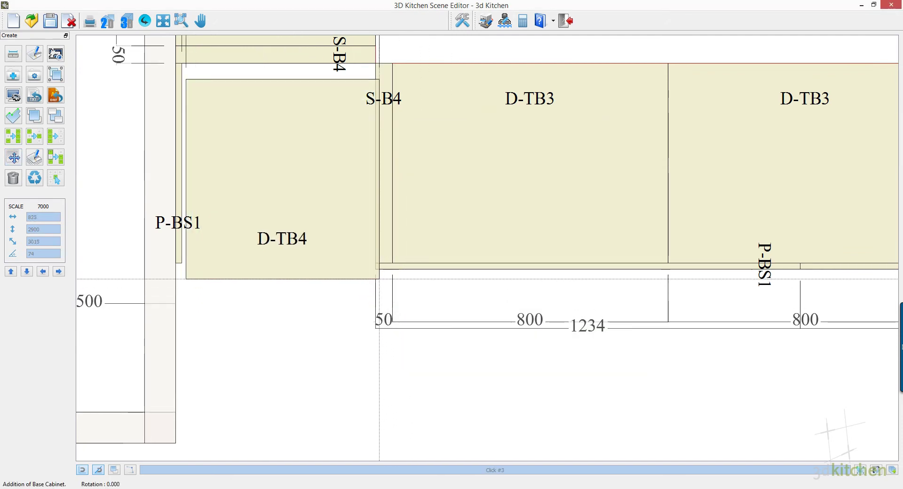
pyautogui.click(376, 269)
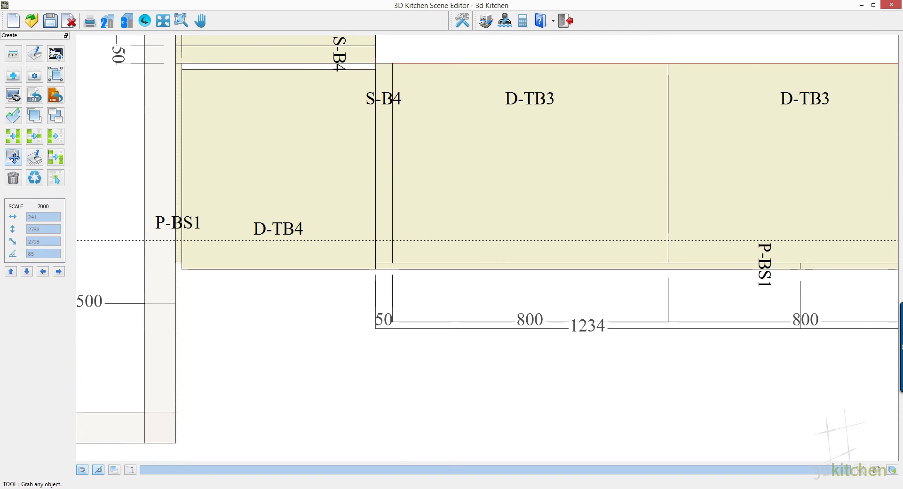
# Line up the wall-side P-BS1 panel with the front edge of the adjoining D-TB4 cabinet through its object specifications
pyautogui.doubleClick(177, 240)
pyautogui.click(294, 166)
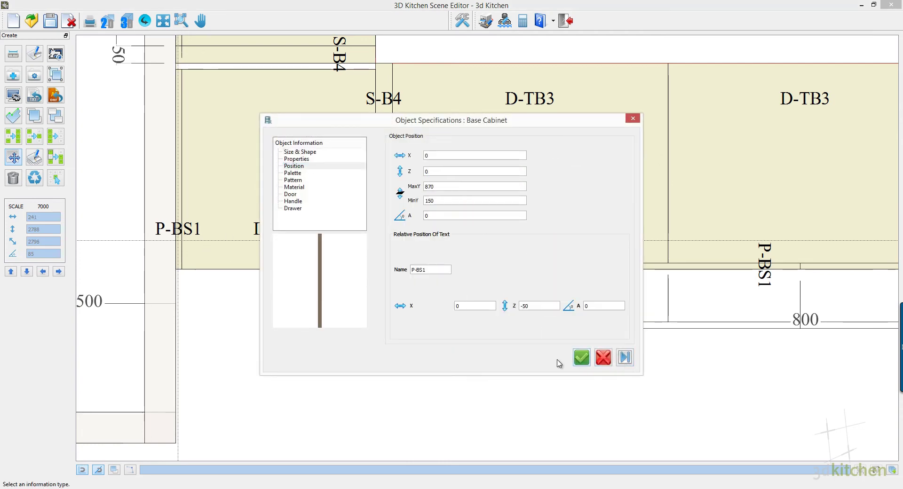
pyautogui.click(581, 357)
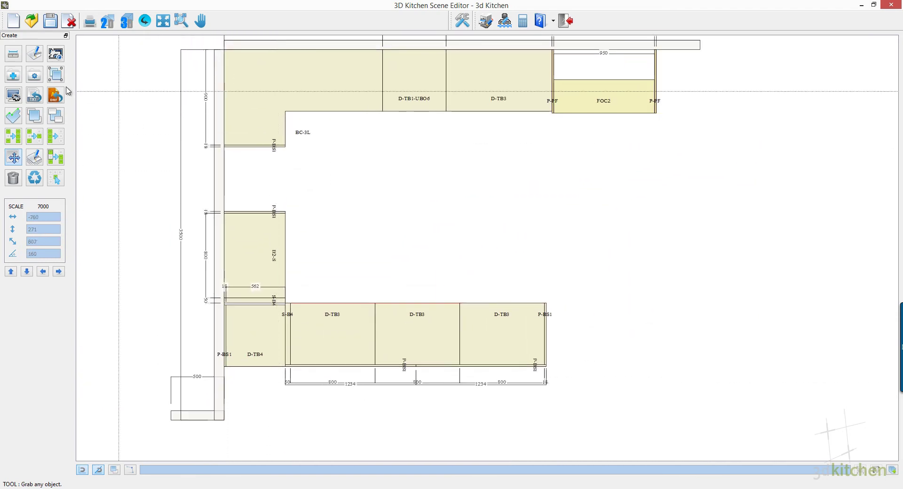
# Draw a default Floor object over the C-shaped footprint of the base cabinets, including the space between the two wall runs and the peninsula
pyautogui.click(18, 82)
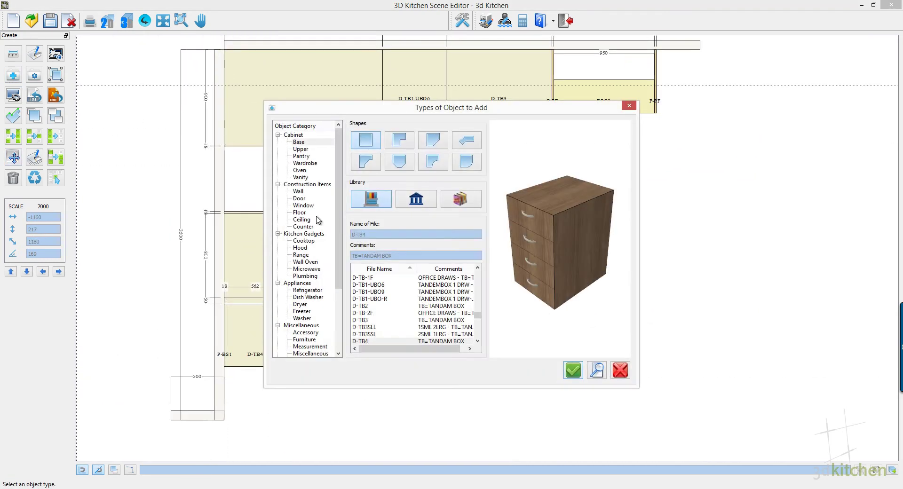
pyautogui.click(300, 213)
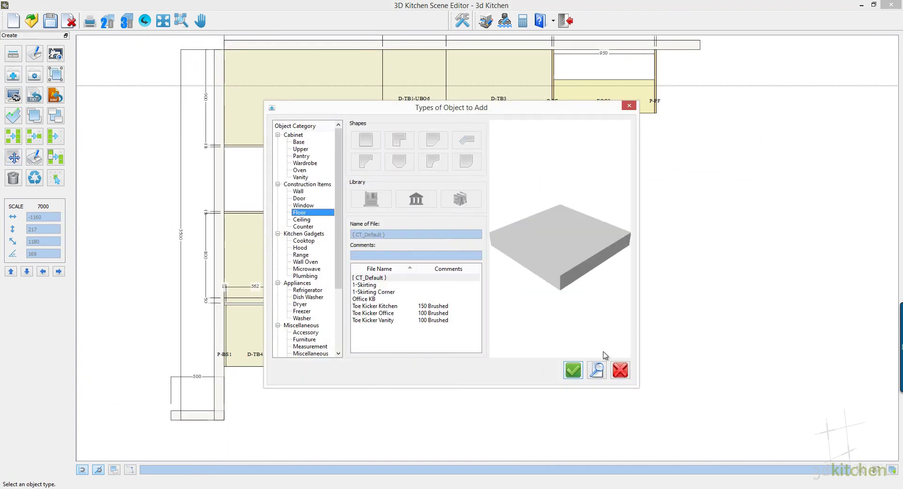
pyautogui.click(573, 370)
pyautogui.click(545, 51)
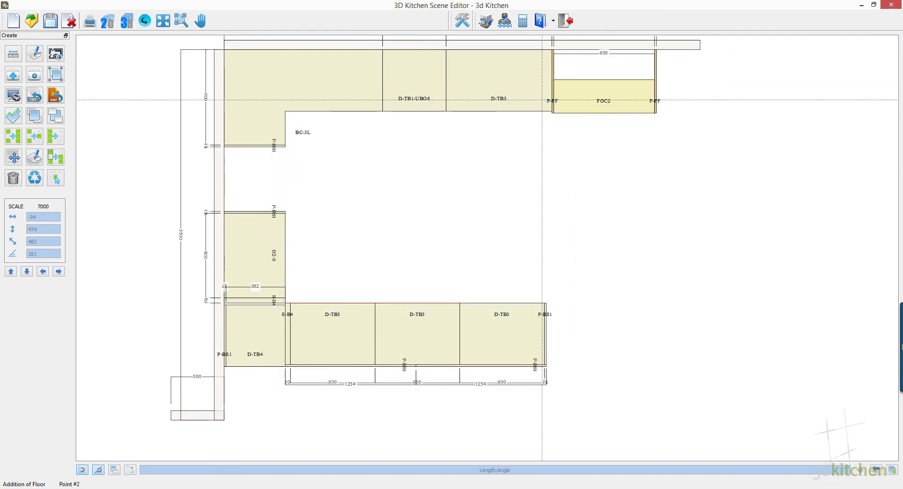
pyautogui.click(552, 111)
pyautogui.click(285, 111)
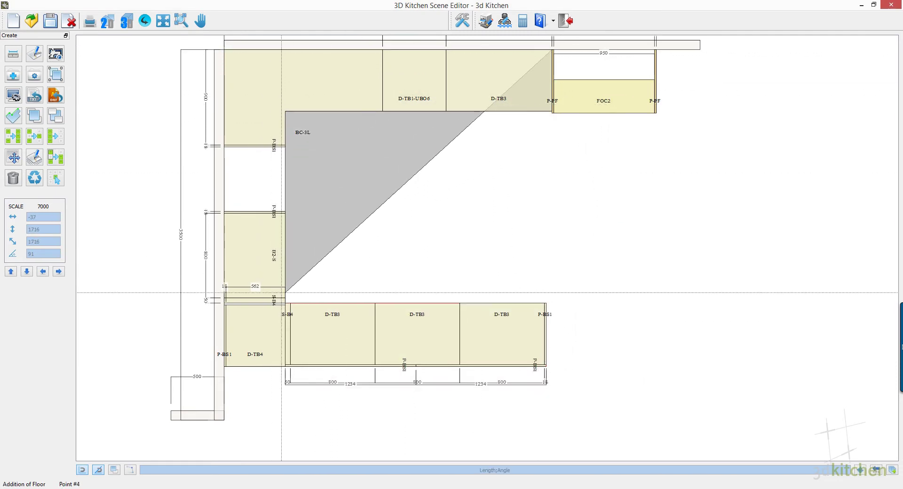
pyautogui.click(284, 303)
pyautogui.click(539, 358)
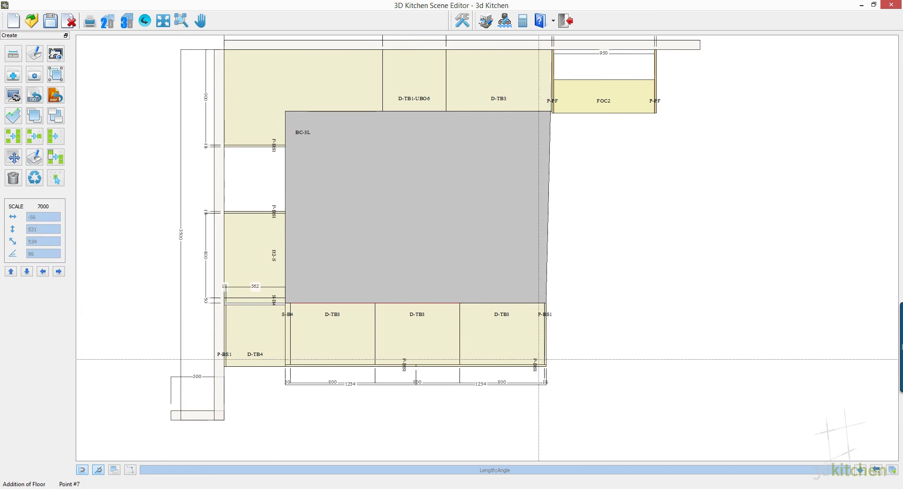
pyautogui.click(221, 352)
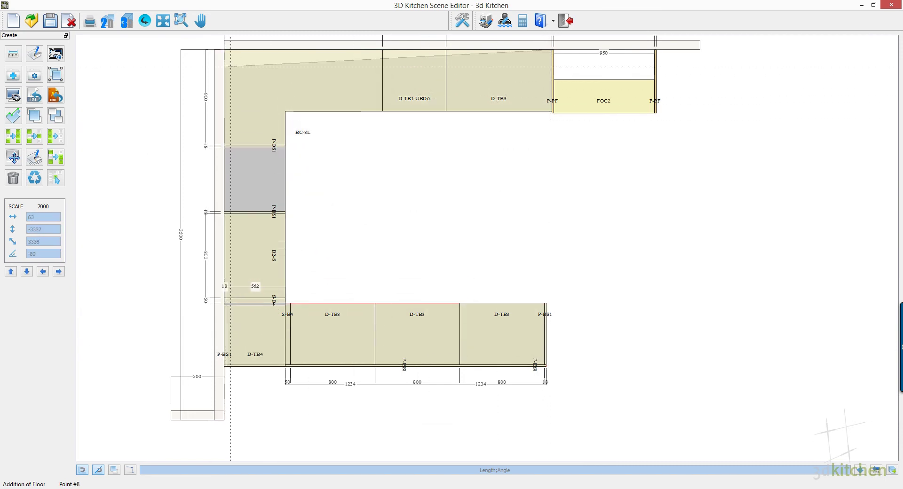
pyautogui.click(230, 55)
pyautogui.click(230, 55)
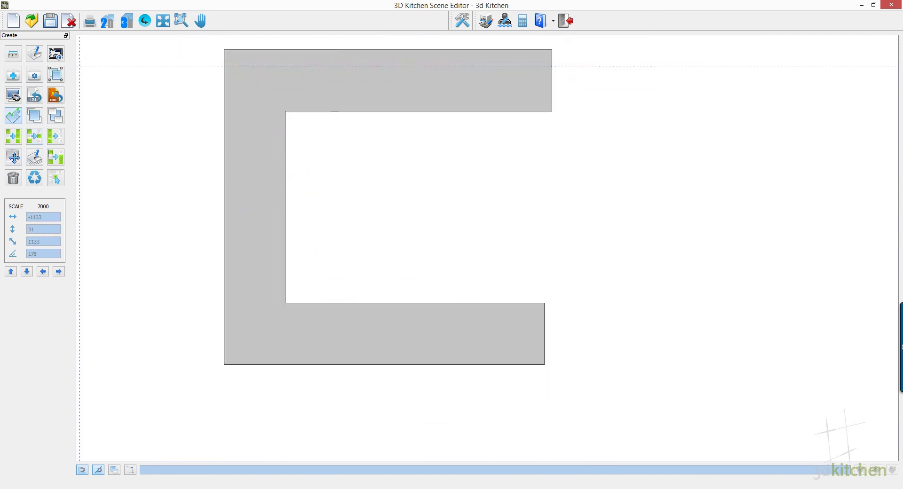
# Offset the floor shape's three inner edges, the peninsula end and the peninsula back edge by -50
pyautogui.click(543, 335)
pyautogui.click(449, 305)
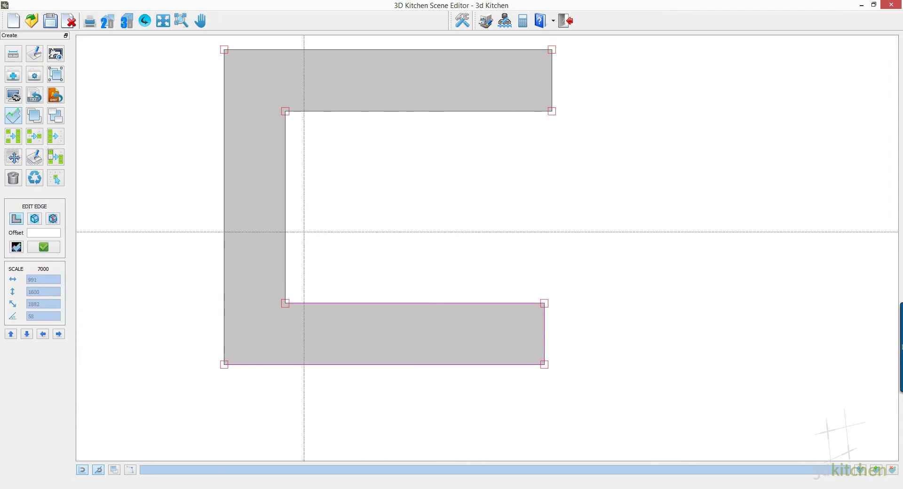
pyautogui.click(285, 213)
pyautogui.click(385, 110)
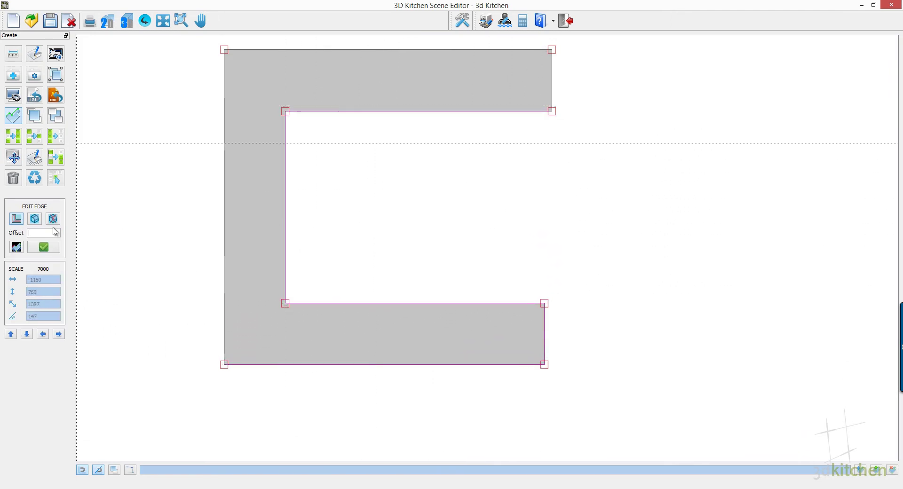
pyautogui.click(52, 248)
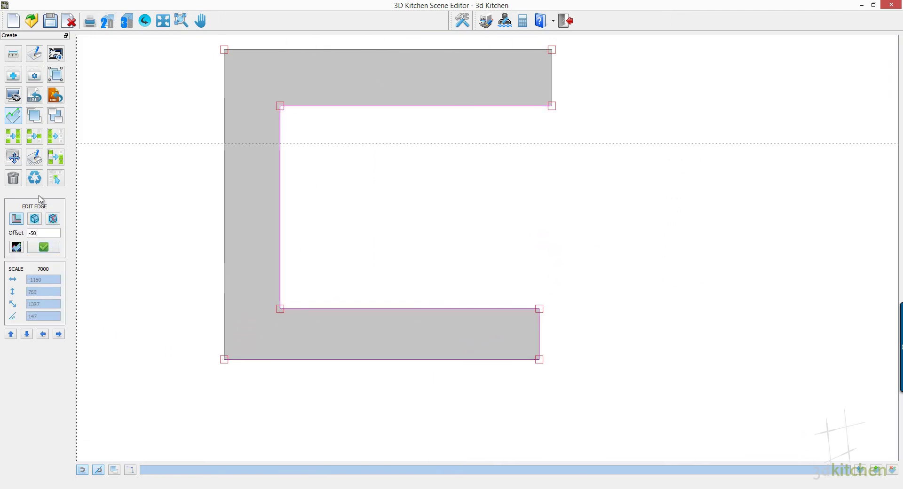
pyautogui.click(18, 115)
# Place the Sink from the Extra group objects, rotated -90 degrees, over the B2-S cabinet against the upper P-BS1 panel
pyautogui.press('Insert')
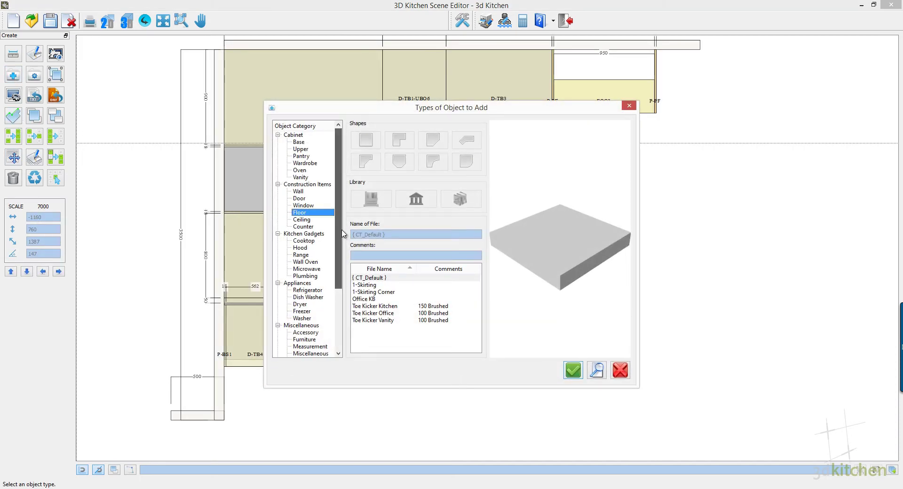
pyautogui.moveTo(342, 231); pyautogui.dragTo(349, 306)
pyautogui.click(299, 340)
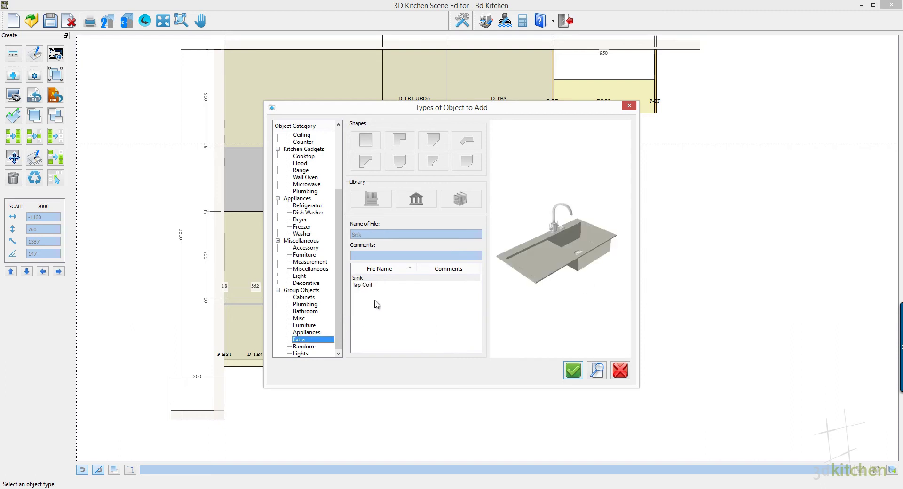
pyautogui.click(575, 375)
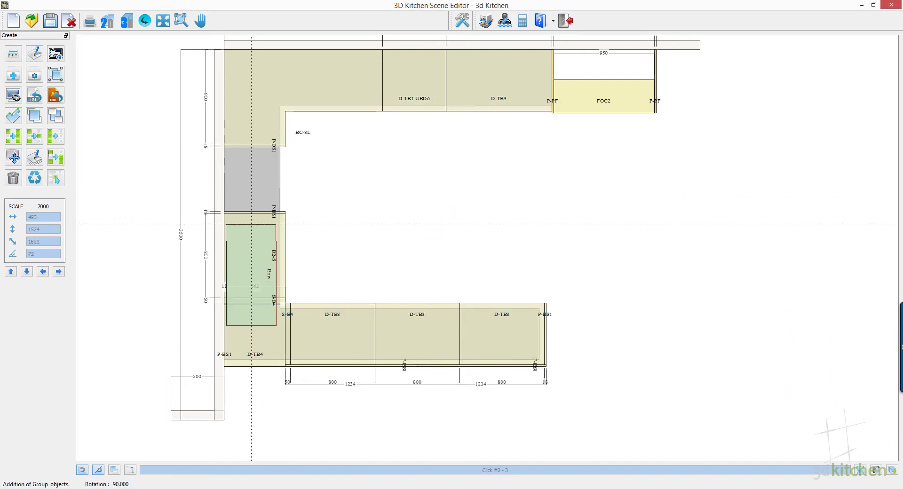
pyautogui.click(246, 224)
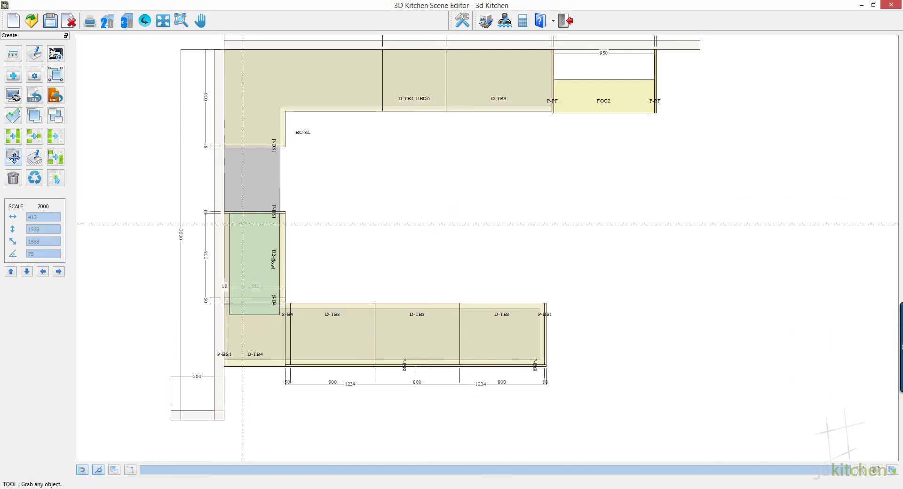
# Start a default Counter and trace its outline along the cabinet fronts and around the peninsula to the corner at the long wall
pyautogui.click(19, 81)
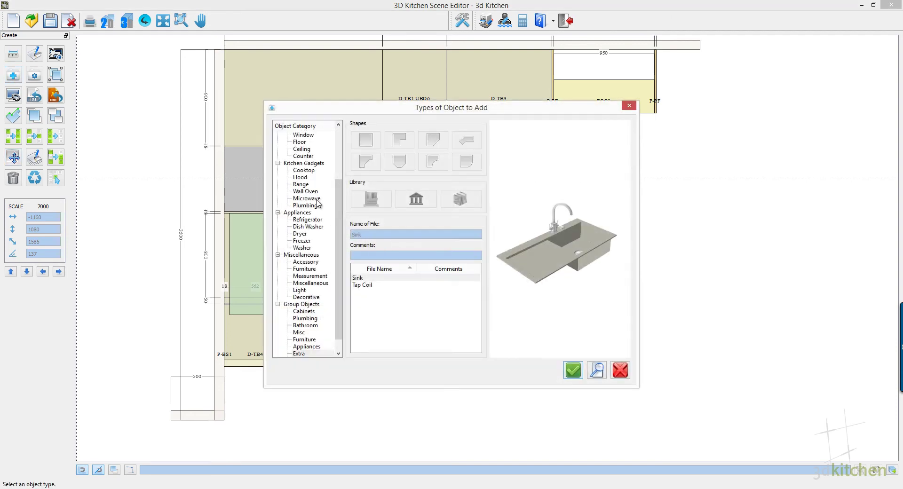
pyautogui.click(303, 157)
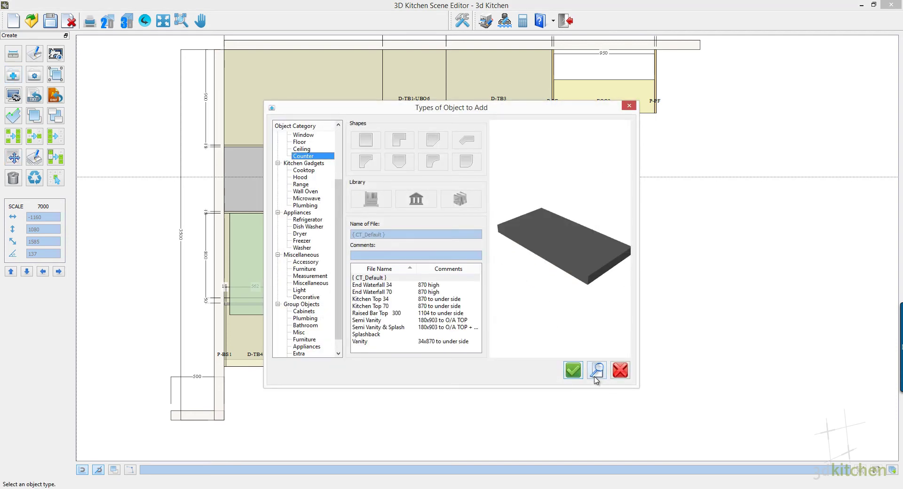
pyautogui.click(573, 371)
pyautogui.click(552, 50)
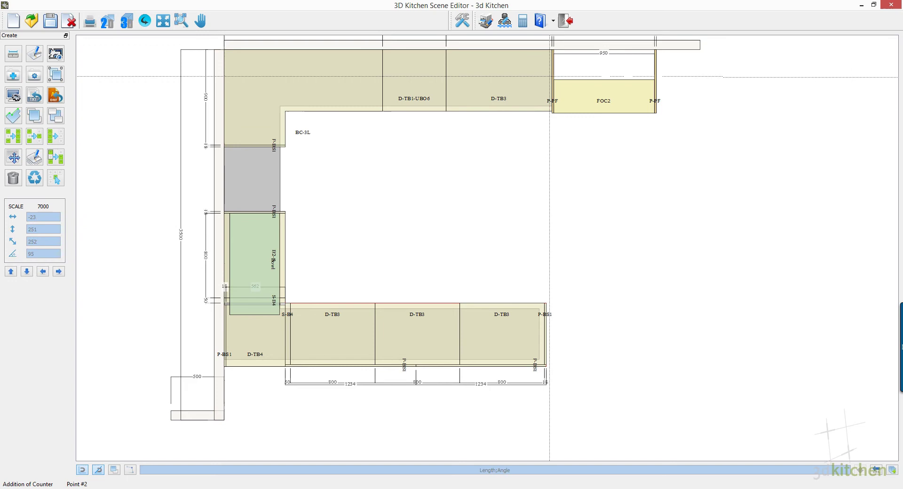
pyautogui.click(287, 105)
pyautogui.click(282, 105)
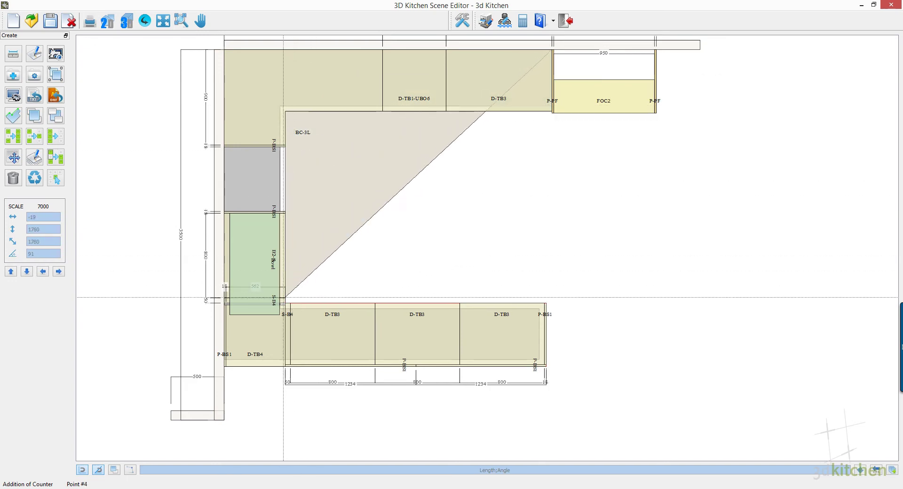
pyautogui.scroll(2, 282, 303)
pyautogui.click(283, 303)
pyautogui.click(697, 304)
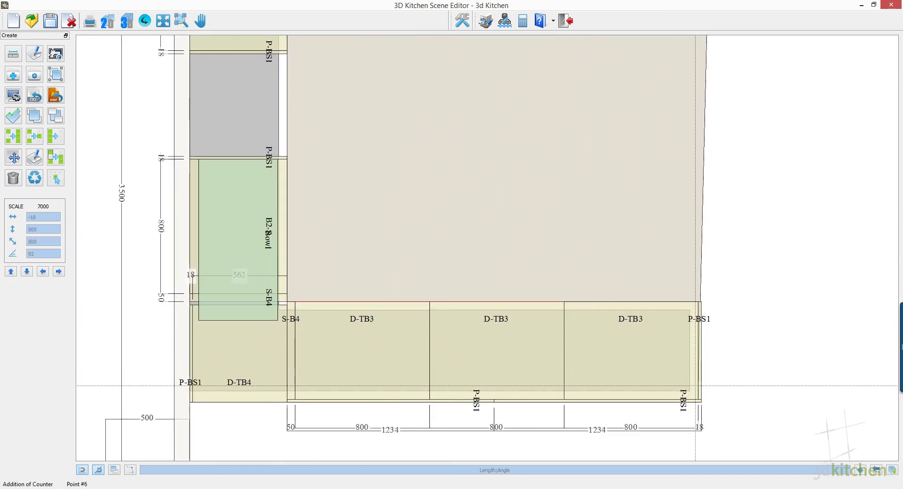
pyautogui.click(697, 393)
pyautogui.click(189, 390)
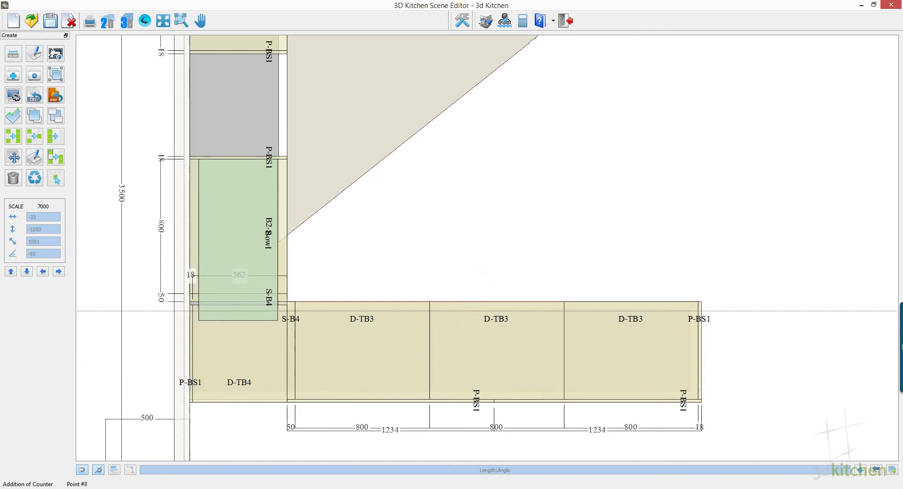
# Trace the sink cutout as part of the counter outline, going around the bowl and back to the starting point beside the long wall
pyautogui.click(199, 239)
pyautogui.click(203, 179)
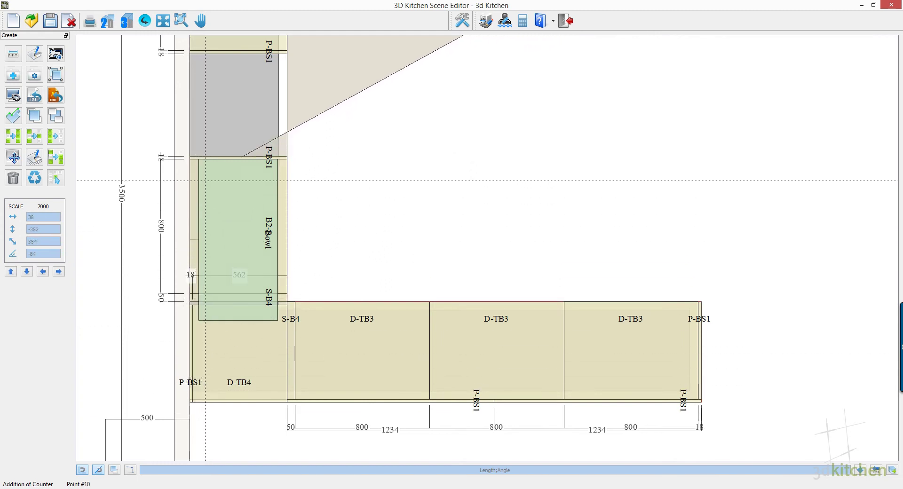
pyautogui.click(202, 170)
pyautogui.click(278, 165)
pyautogui.click(278, 315)
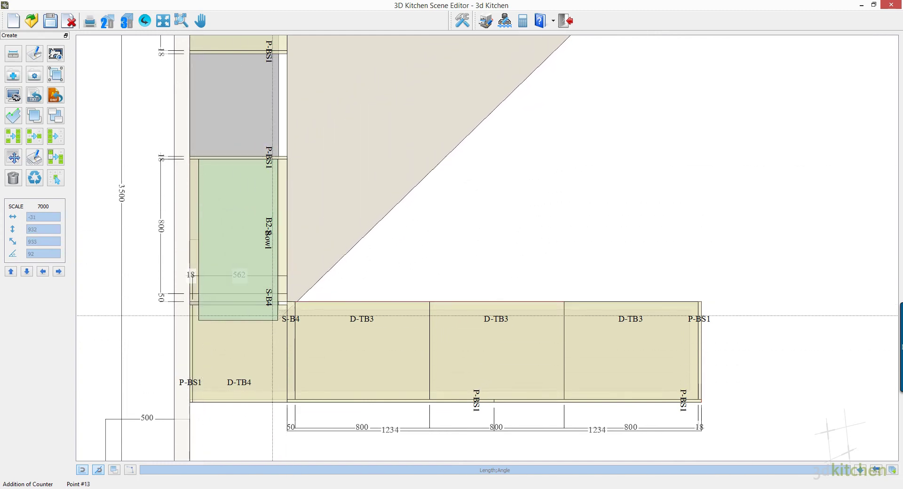
pyautogui.click(203, 314)
pyautogui.click(200, 239)
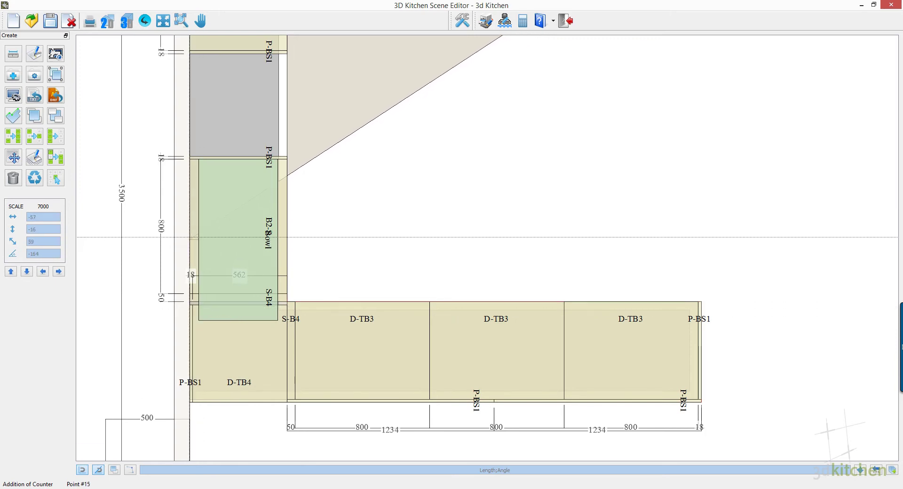
# Return the counter outline to the long wall and close it at the inside wall corner
pyautogui.click(190, 239)
pyautogui.scroll(-3, 210, 285)
pyautogui.click(204, 48)
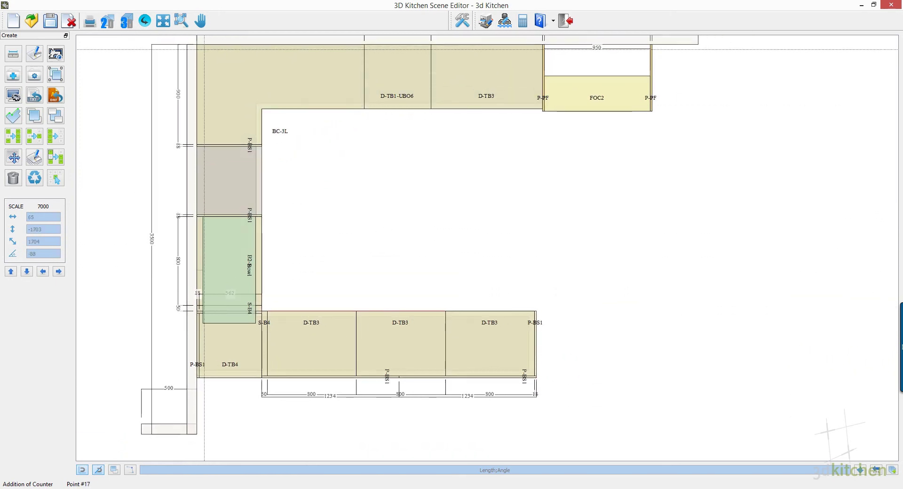
# Offset the counter's peninsula back edge and peninsula end edge by 18
pyautogui.click(13, 115)
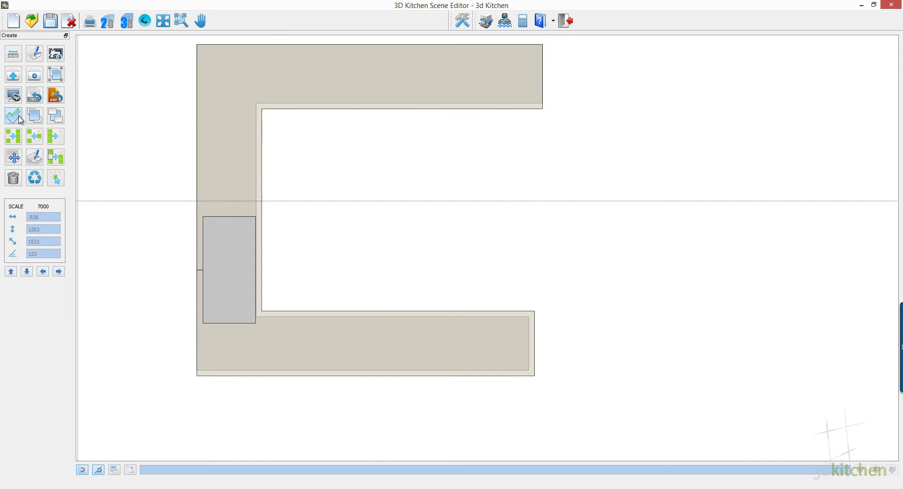
pyautogui.click(418, 372)
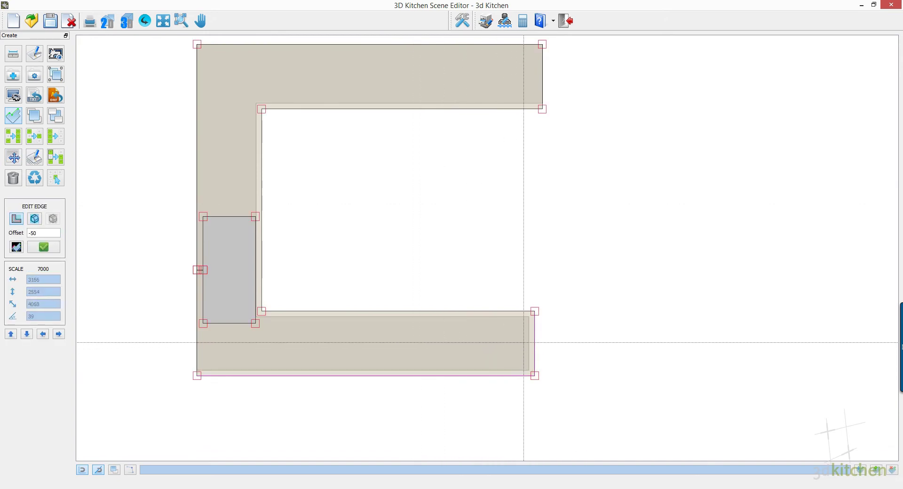
pyautogui.click(532, 339)
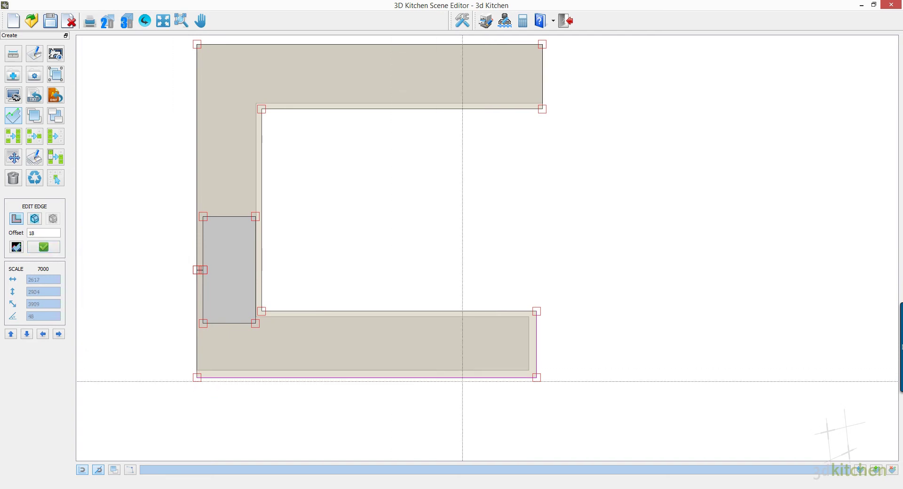
# Extend the counter's peninsula back edge outward as an overhang, and offset the three inner edges and the peninsula end by 20
pyautogui.click(42, 248)
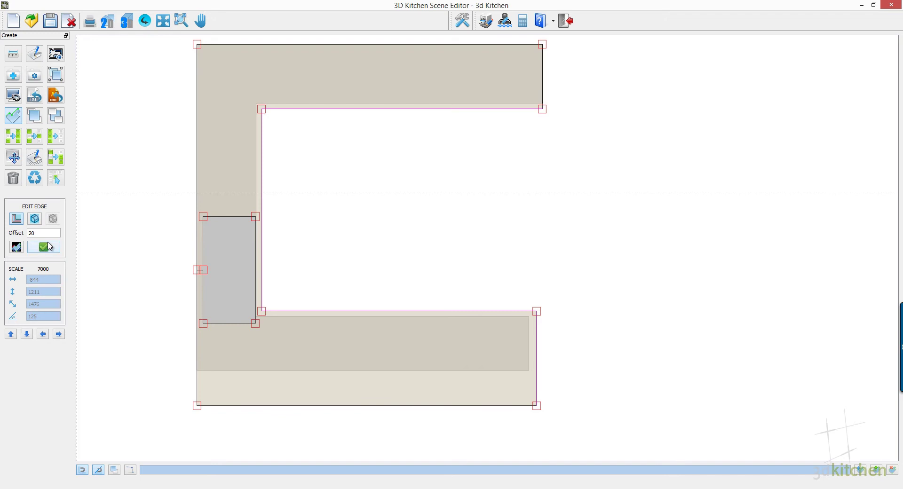
pyautogui.click(48, 249)
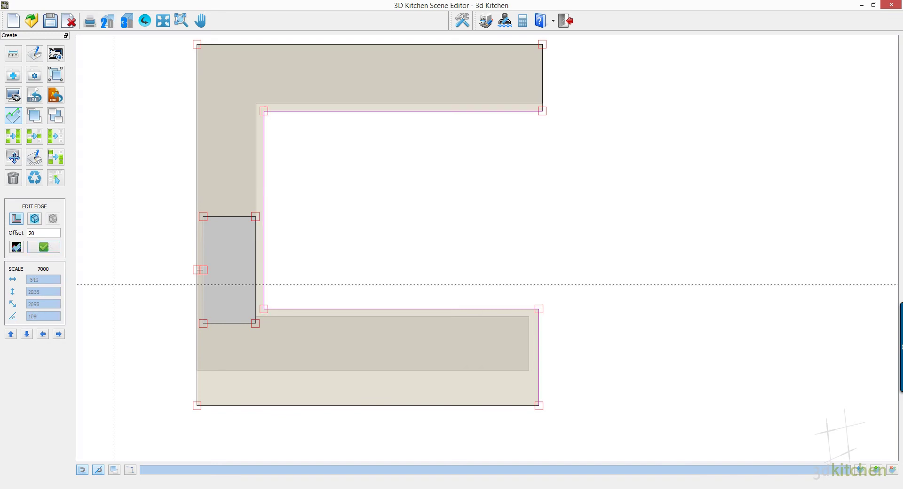
# Apply the repetitive C-Frosty Carrina pattern to the counter
pyautogui.rightClick(304, 386)
pyautogui.click(296, 180)
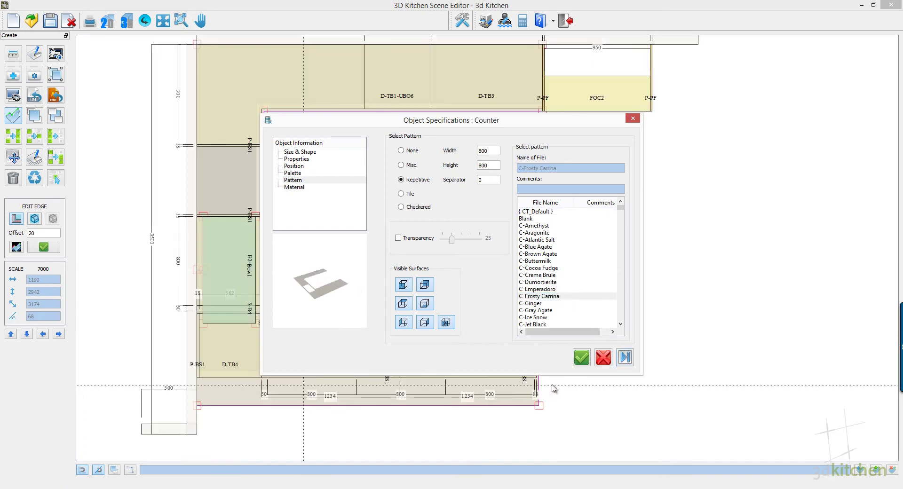
pyautogui.click(582, 358)
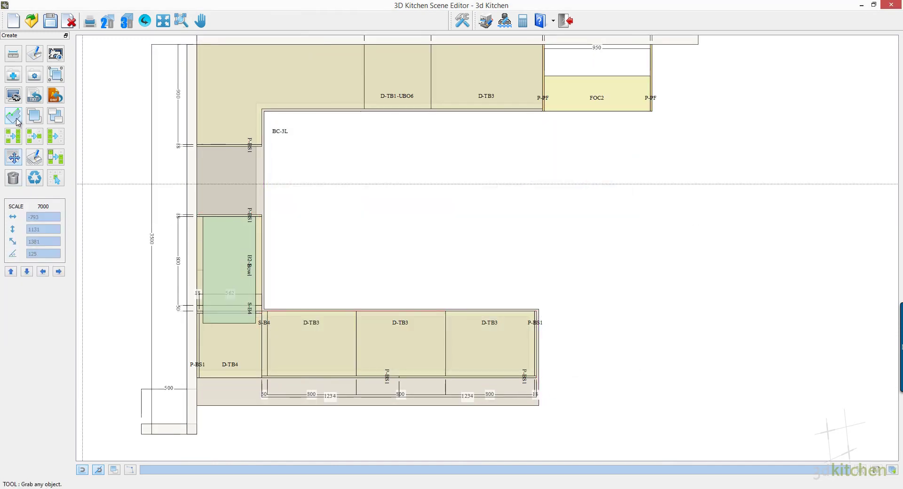
# Examine the radius option in the counter's edge editing
pyautogui.click(284, 379)
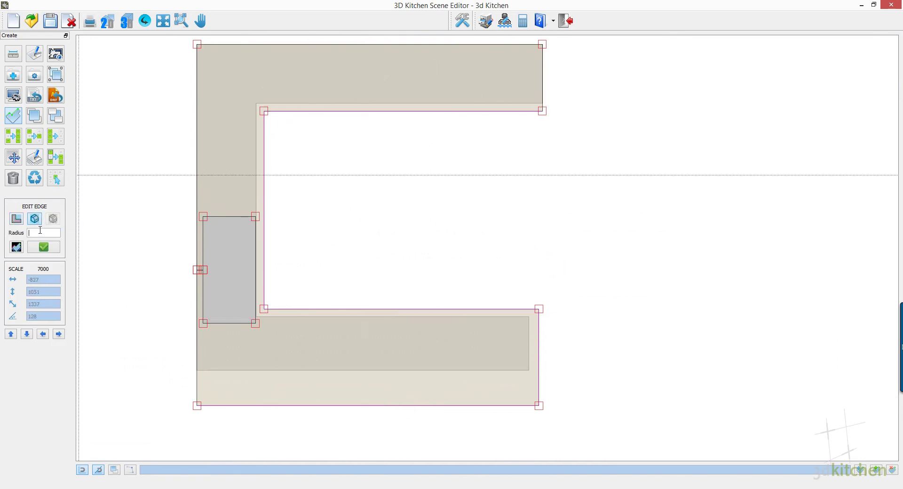
pyautogui.click(17, 115)
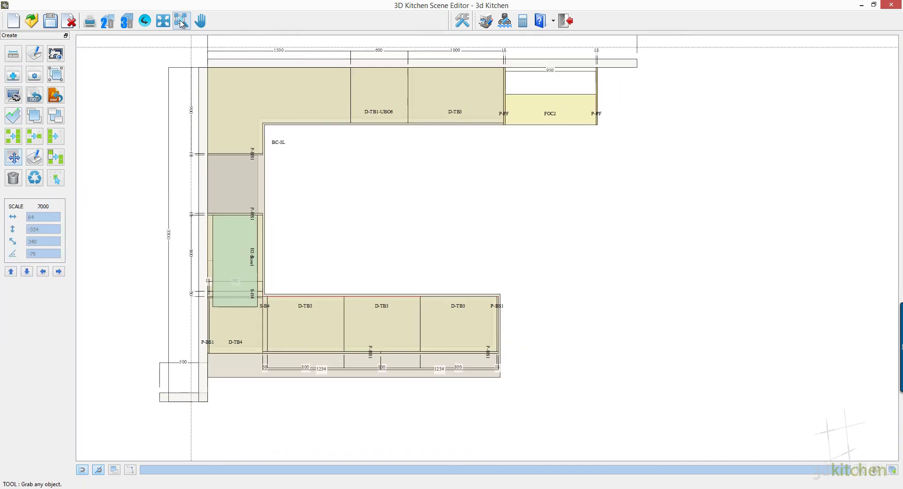
# Place the Dishwasher from the Appliances group objects, rotated -90 degrees, between the two P-BS1 panels above the sink cabinet
pyautogui.click(13, 77)
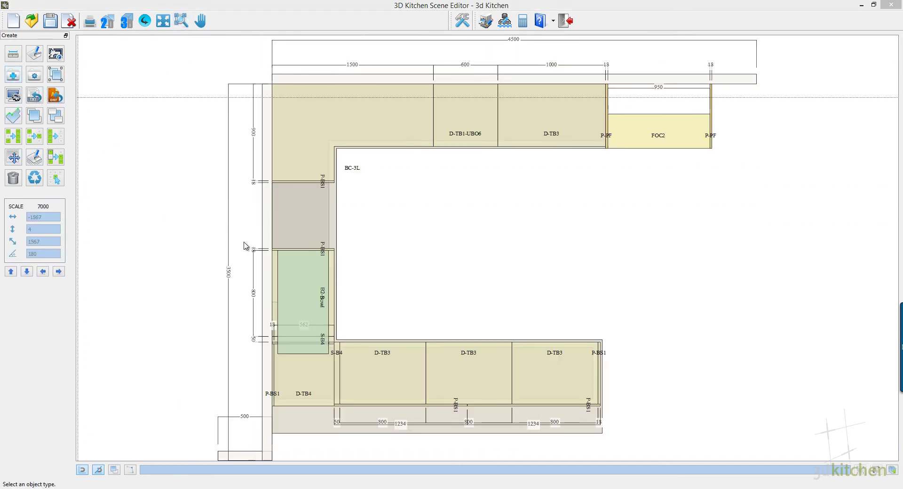
pyautogui.moveTo(338, 247); pyautogui.dragTo(332, 308)
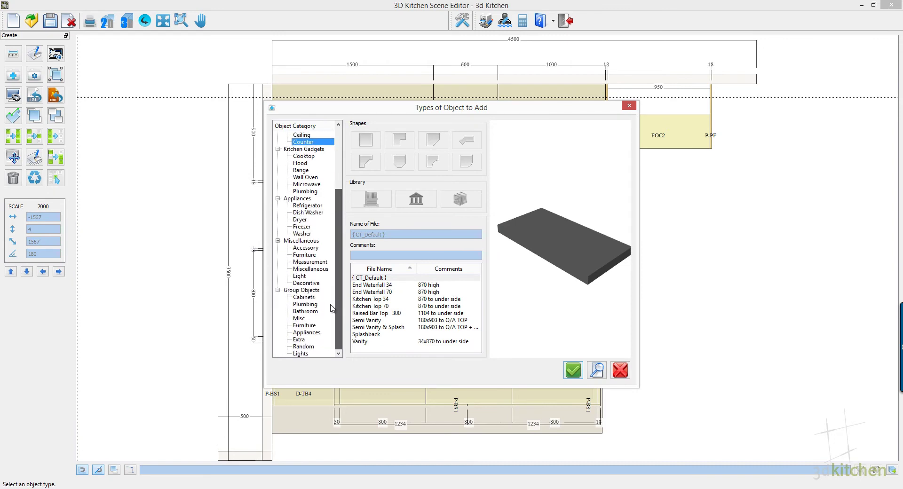
pyautogui.click(372, 285)
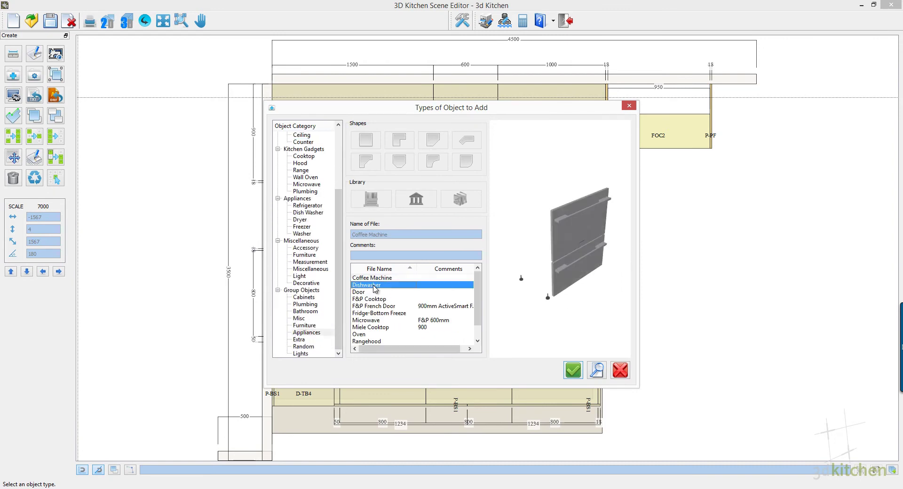
pyautogui.click(573, 370)
pyautogui.scroll(2, 334, 197)
pyautogui.scroll(4, 333, 196)
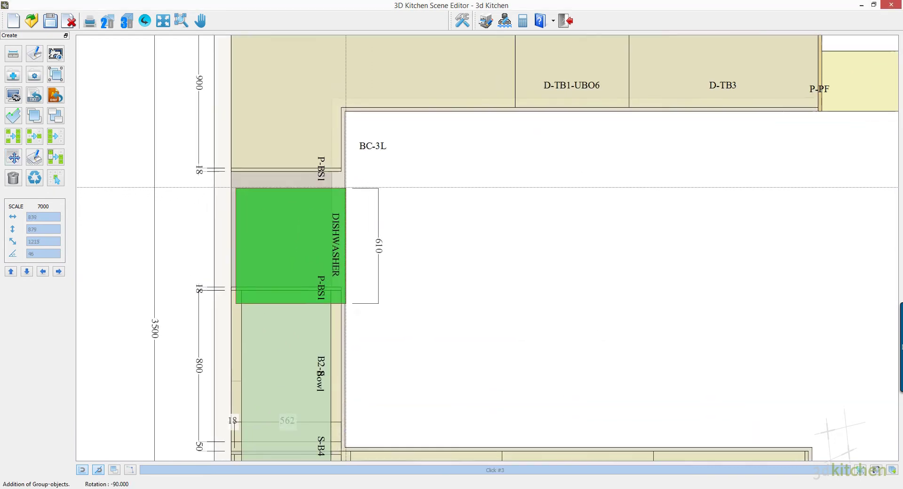
pyautogui.click(339, 164)
pyautogui.scroll(-4, 197, 254)
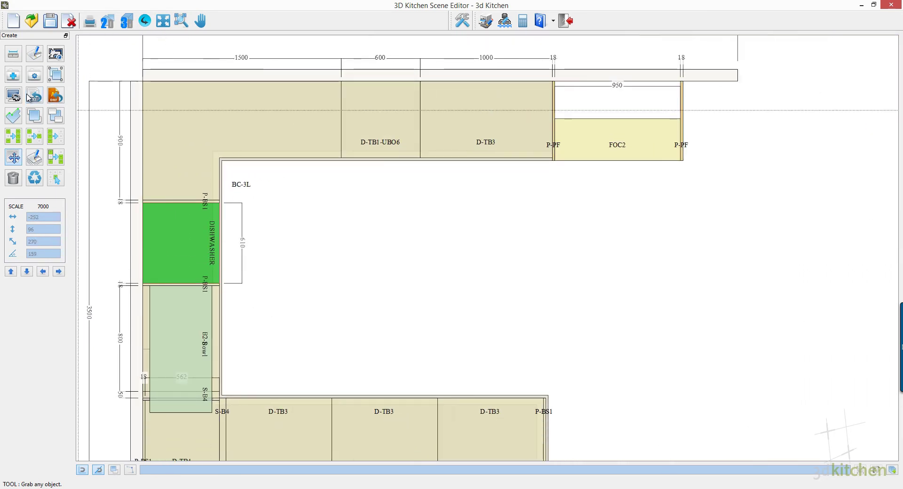
# Place the Oven from the Appliances group objects in the D-TB1-UBO6 cabinet
pyautogui.click(12, 78)
pyautogui.click(366, 335)
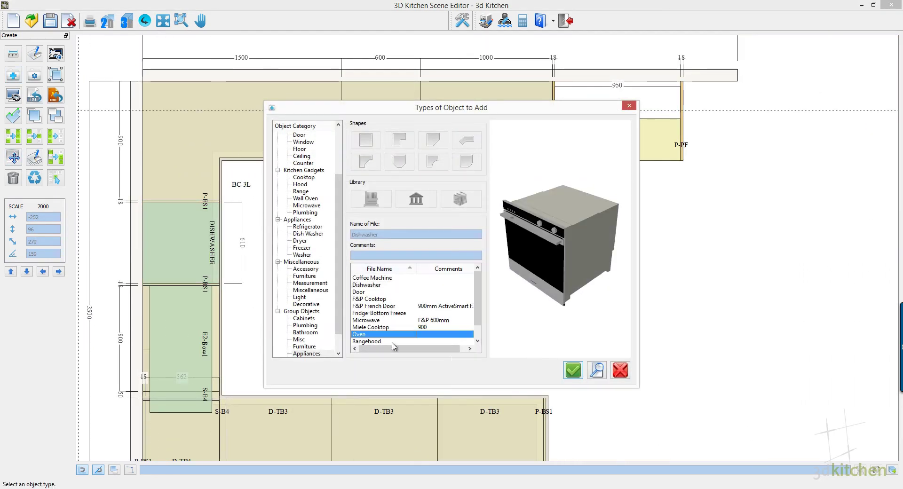
pyautogui.click(572, 371)
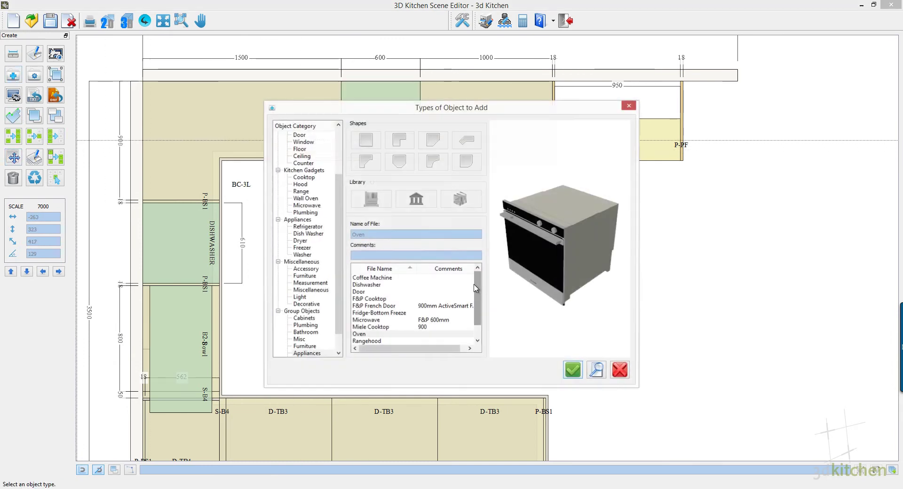
# Place the F&P French Door fridge from the Appliances group objects in the 950 space between the two P-PF panels
pyautogui.moveTo(340, 253); pyautogui.dragTo(349, 260)
pyautogui.click(376, 307)
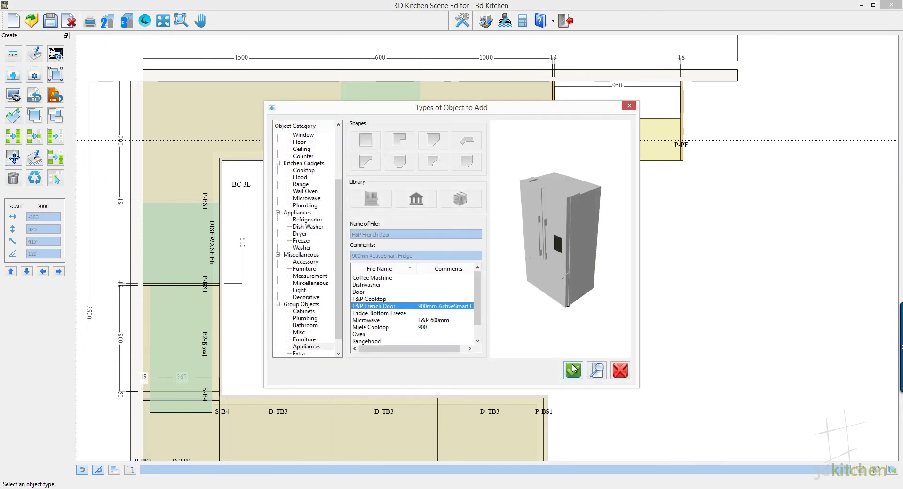
pyautogui.click(573, 371)
pyautogui.click(616, 177)
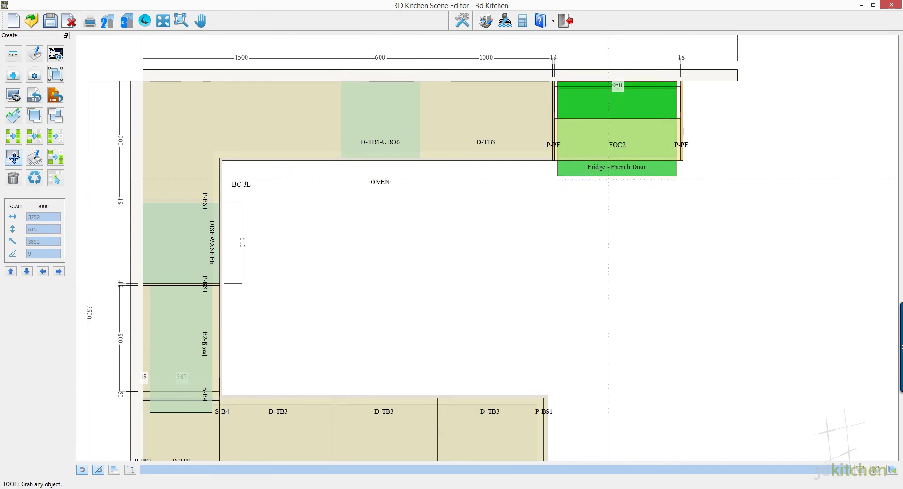
# Place the 900 Miele Cooktop from the Appliances group objects, unrotated and centred over the D-TB1-UBO6 oven cabinet
pyautogui.click(379, 257)
pyautogui.click(371, 328)
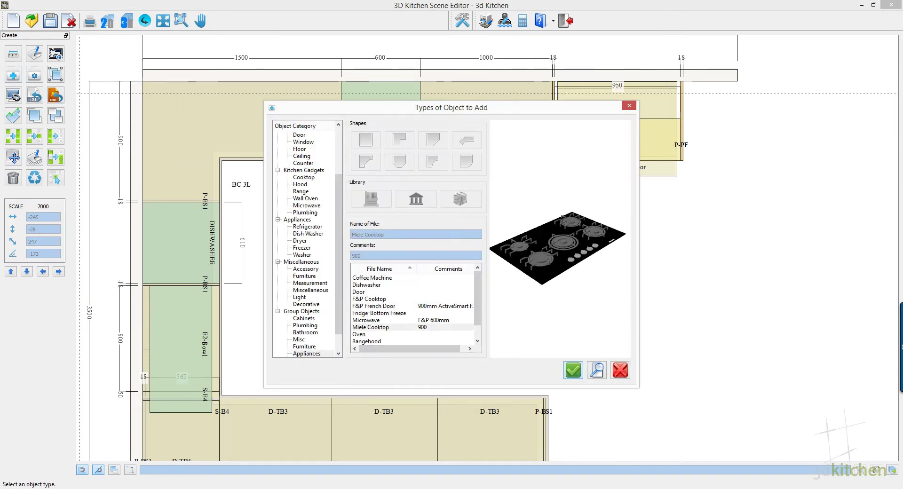
pyautogui.click(573, 371)
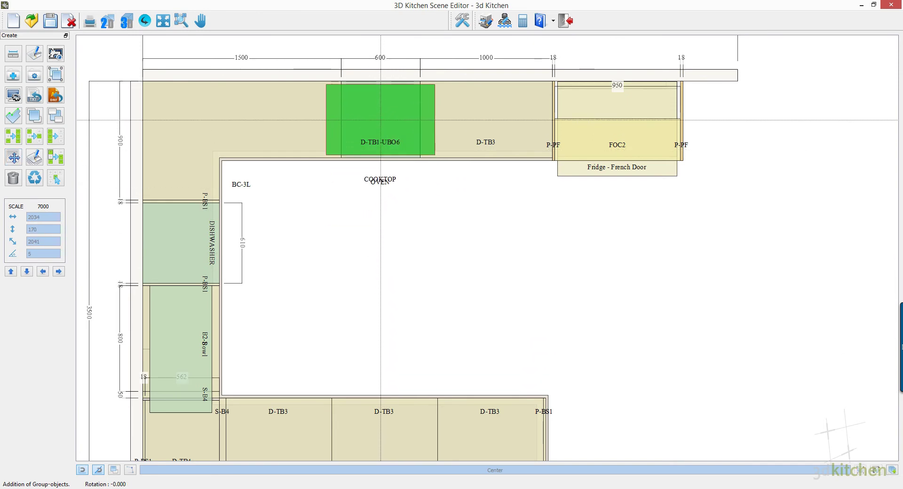
pyautogui.click(379, 119)
pyautogui.scroll(-2, 352, 227)
pyautogui.scroll(-3, 385, 244)
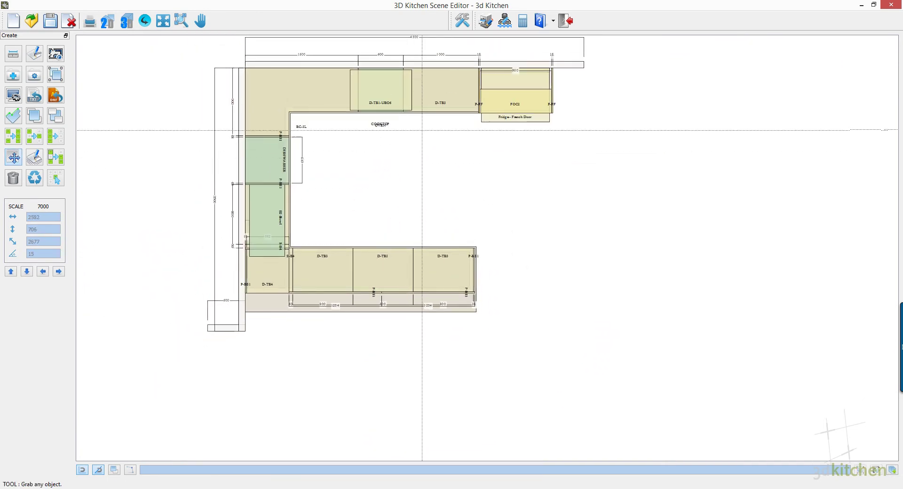
# Start adding a rectangular APP upper cabinet with the U-shape face and 150 shelf
pyautogui.scroll(2, 419, 129)
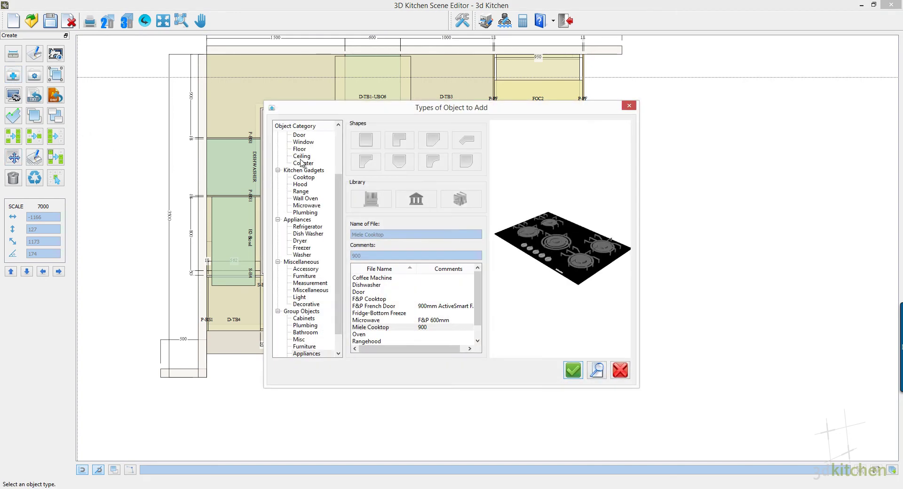
pyautogui.scroll(3, 302, 160)
pyautogui.click(300, 149)
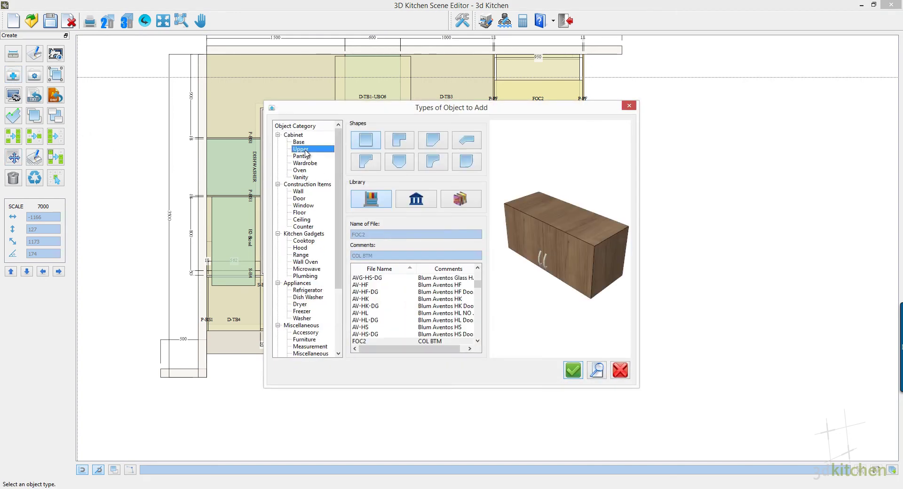
pyautogui.click(372, 292)
pyautogui.click(372, 278)
pyautogui.click(573, 370)
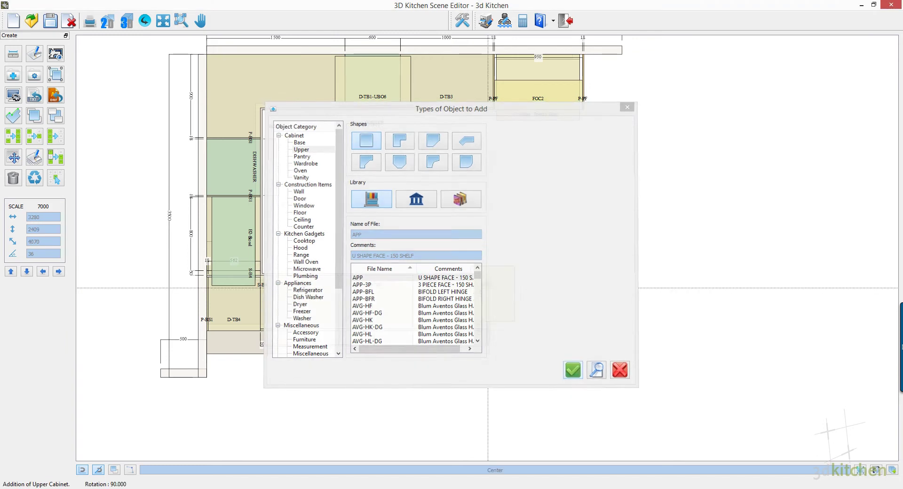
# Change the APP upper cabinet's depth and place it at rotation 0 in the inside wall corner
pyautogui.rightClick(325, 178)
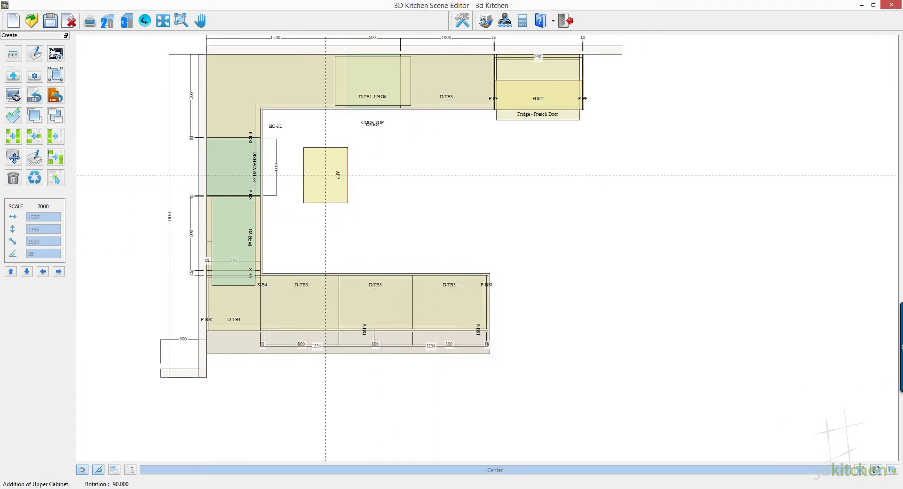
pyautogui.rightClick(325, 175)
pyautogui.click(331, 166)
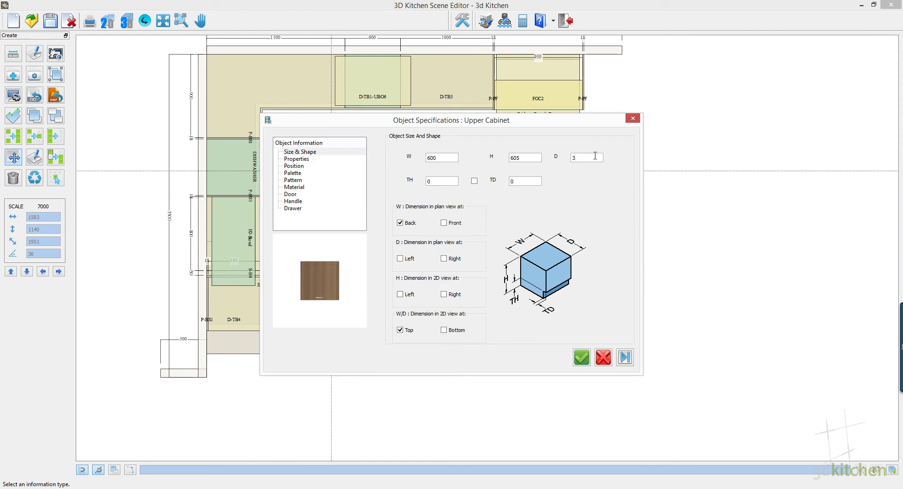
pyautogui.click(581, 358)
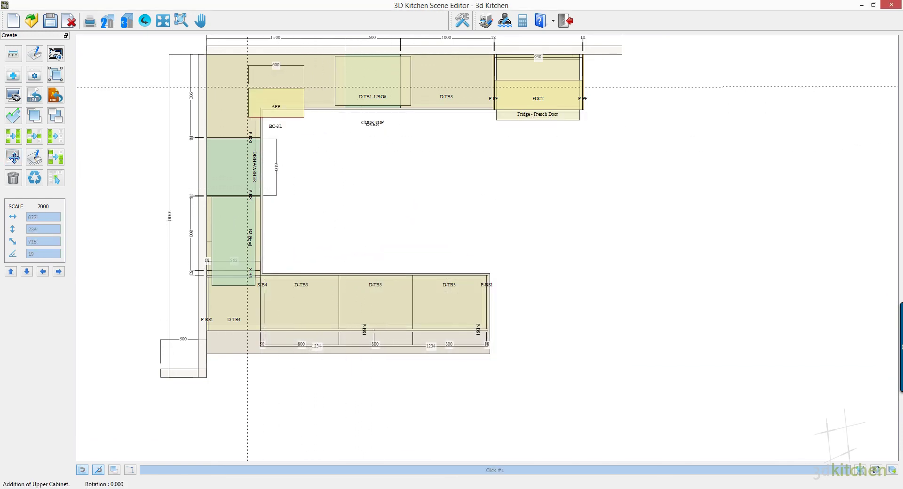
pyautogui.click(208, 59)
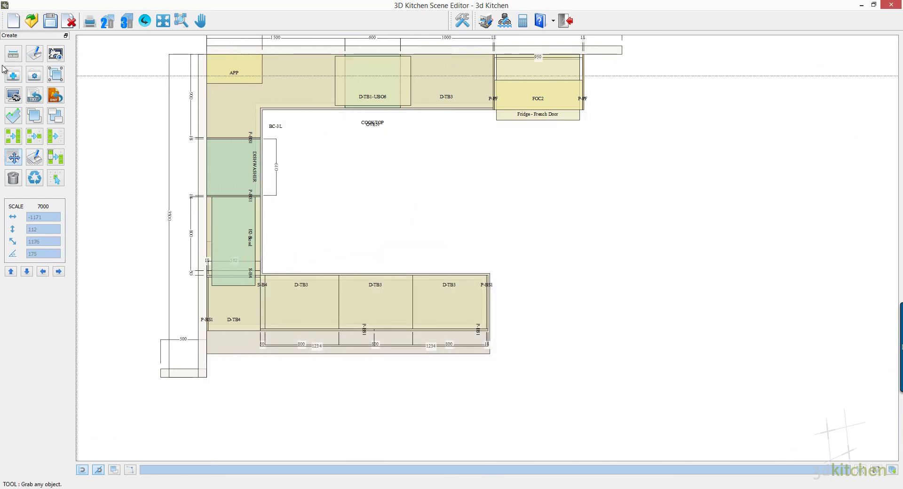
# Place the L-shaped WCO open upper cabinet with adjustable shelf, unrotated, in the inside wall corner over the APP cabinet
pyautogui.click(17, 77)
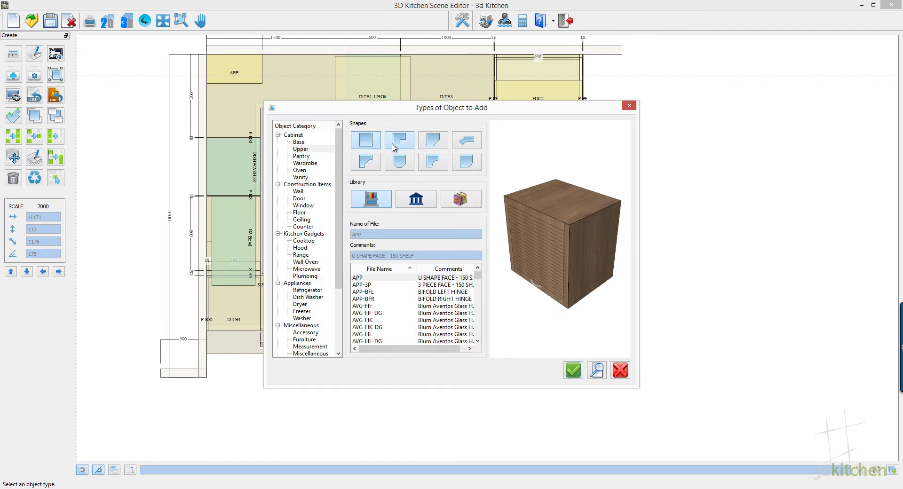
pyautogui.click(394, 146)
pyautogui.click(372, 341)
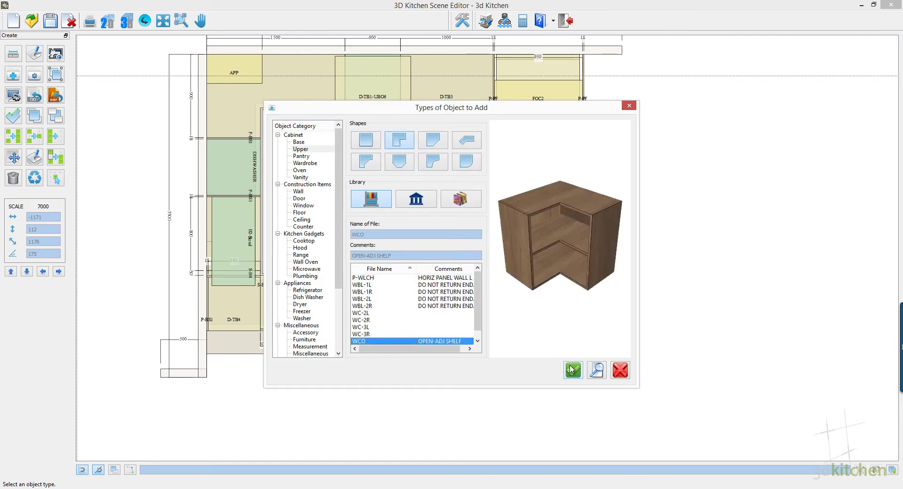
pyautogui.click(569, 370)
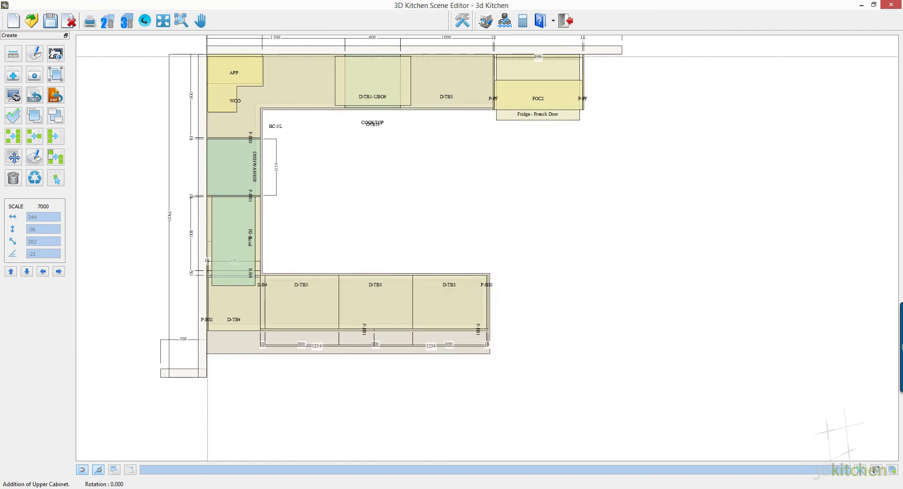
# Place three rectangular AVG-HF-DG upper cabinets, rotated -90, end to end along the sink wall starting at the WCO corner cabinet
pyautogui.click(20, 75)
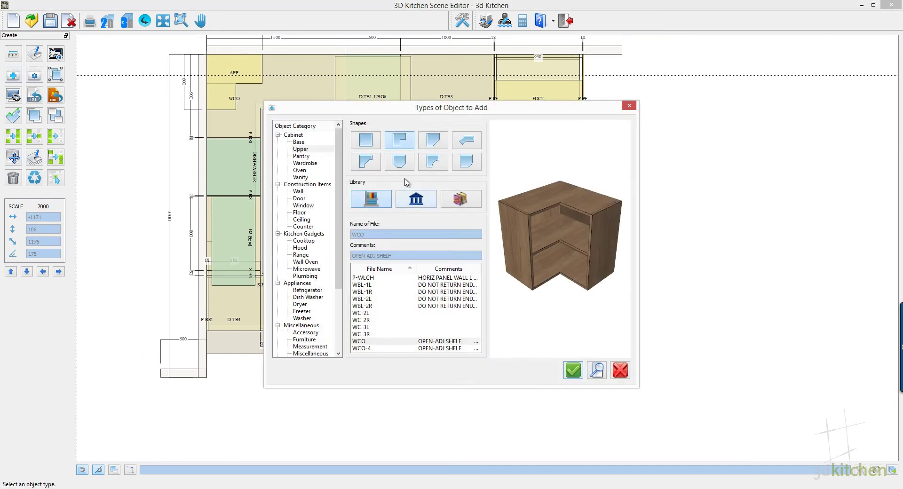
pyautogui.click(376, 144)
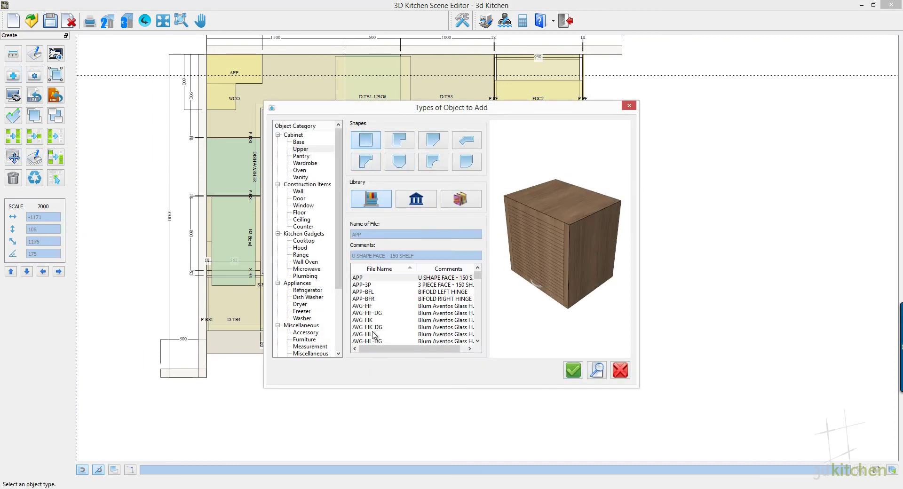
pyautogui.click(397, 312)
pyautogui.click(565, 370)
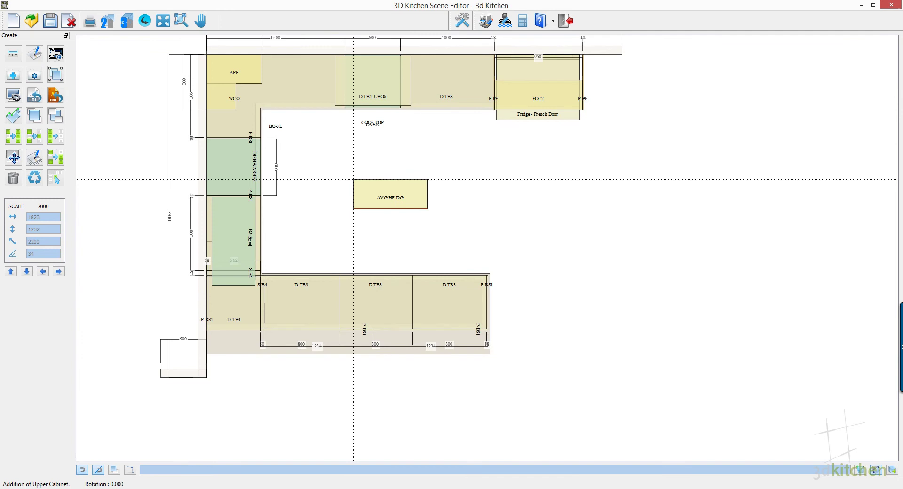
pyautogui.press('space')
pyautogui.press('space')
pyautogui.press('space')
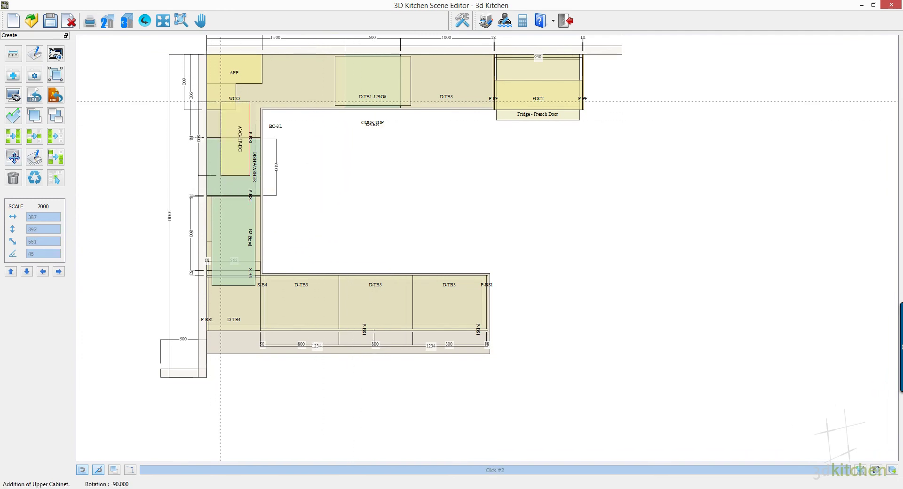
pyautogui.click(208, 106)
pyautogui.click(208, 179)
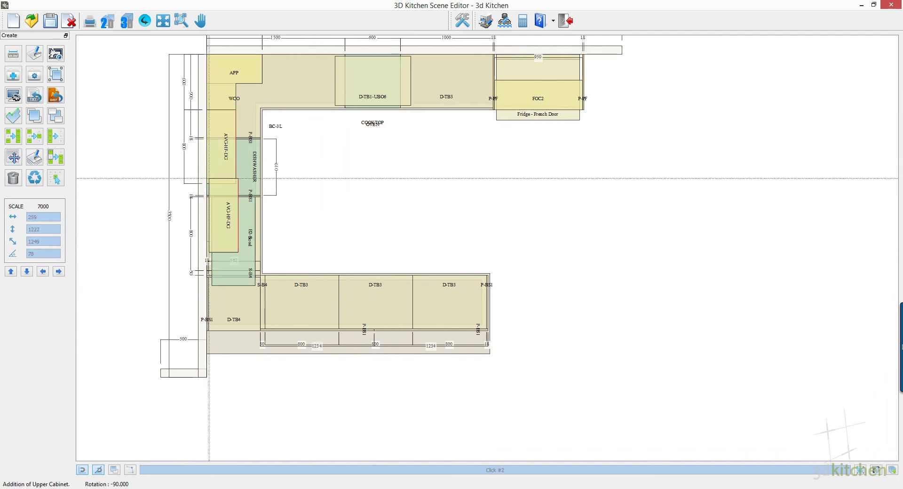
pyautogui.click(209, 252)
pyautogui.rightClick(369, 230)
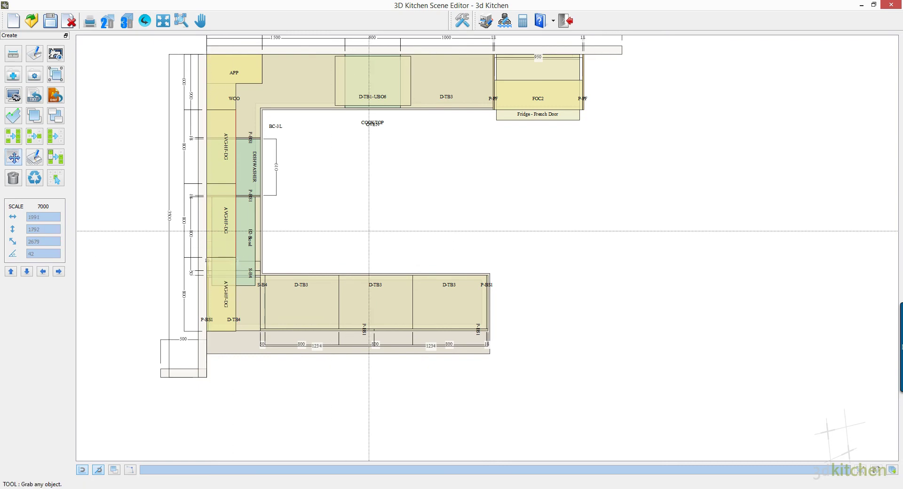
# Place the Rangehood Miele da_249-4 from the Appliances group objects, unrotated, against the back wall and centred over the cooktop
pyautogui.scroll(-4, 298, 252)
pyautogui.scroll(3, 569, 216)
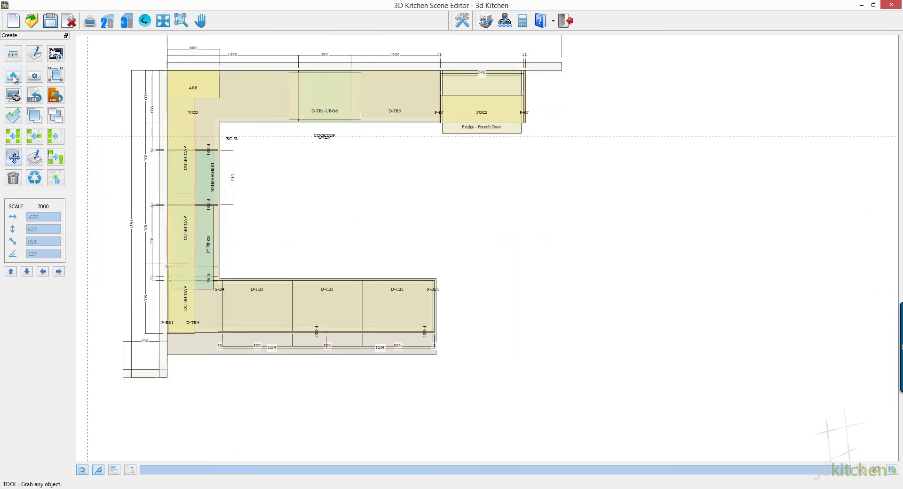
pyautogui.click(402, 297)
pyautogui.moveTo(339, 274); pyautogui.dragTo(342, 349)
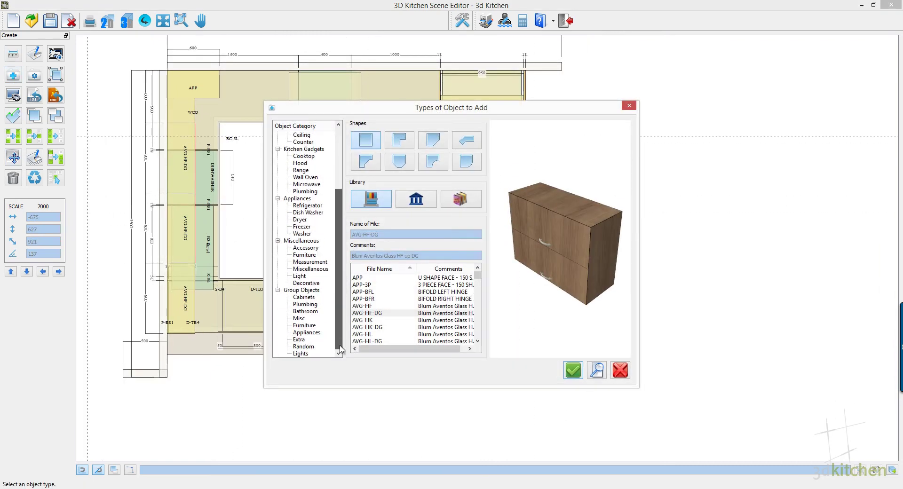
pyautogui.click(306, 333)
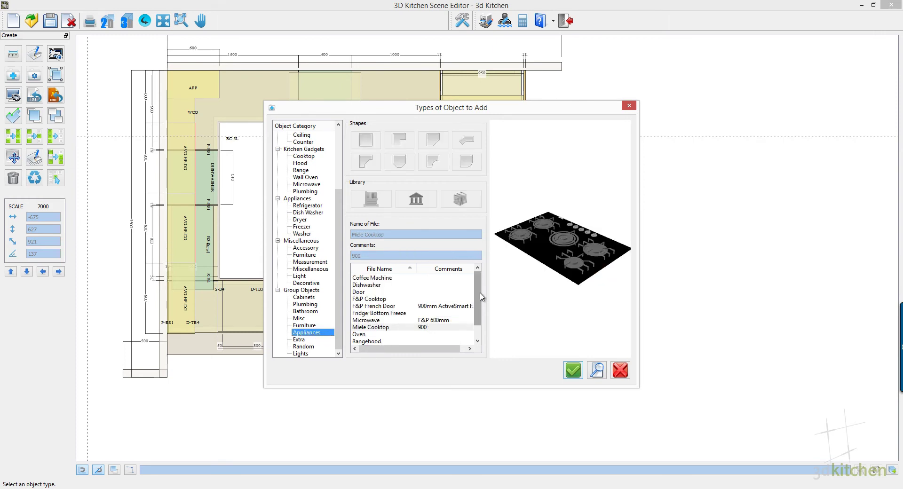
pyautogui.moveTo(480, 293); pyautogui.dragTo(466, 322)
pyautogui.click(394, 335)
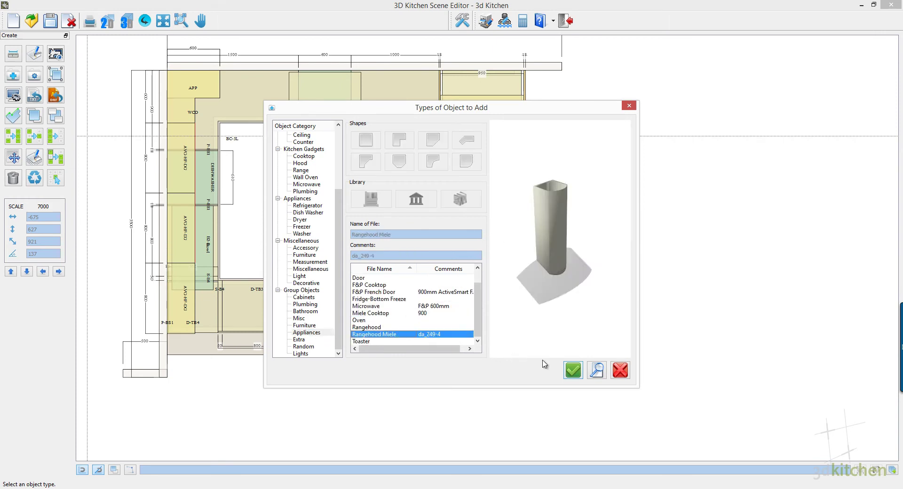
pyautogui.click(572, 370)
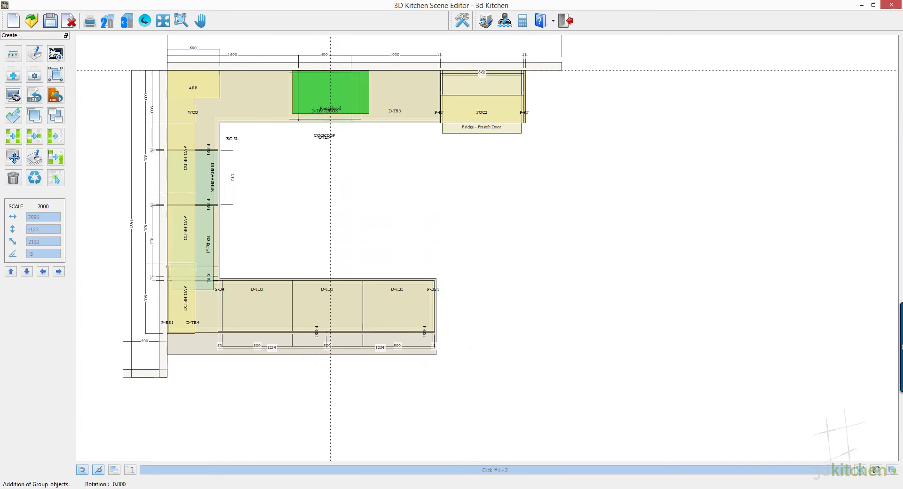
pyautogui.click(325, 71)
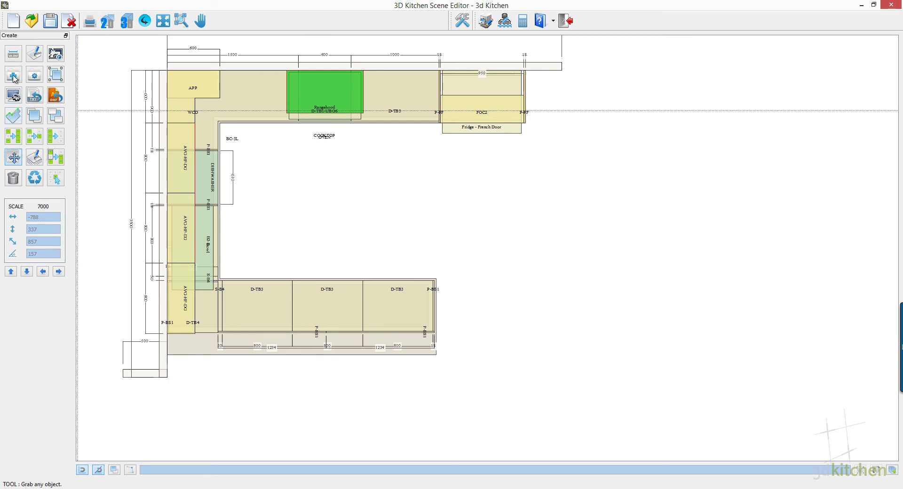
# Place the Electric Jug from the Misc group objects, rotated -135, on the counter in the inside corner
pyautogui.doubleClick(350, 270)
pyautogui.click(312, 353)
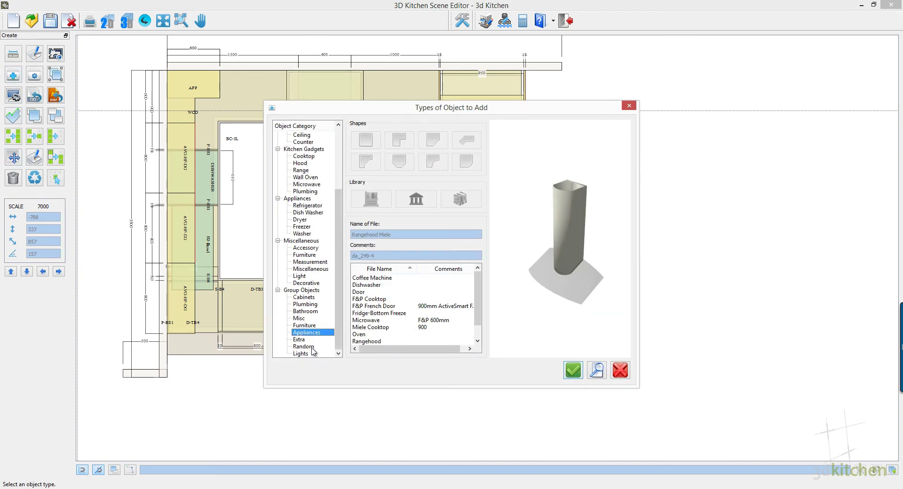
pyautogui.click(306, 319)
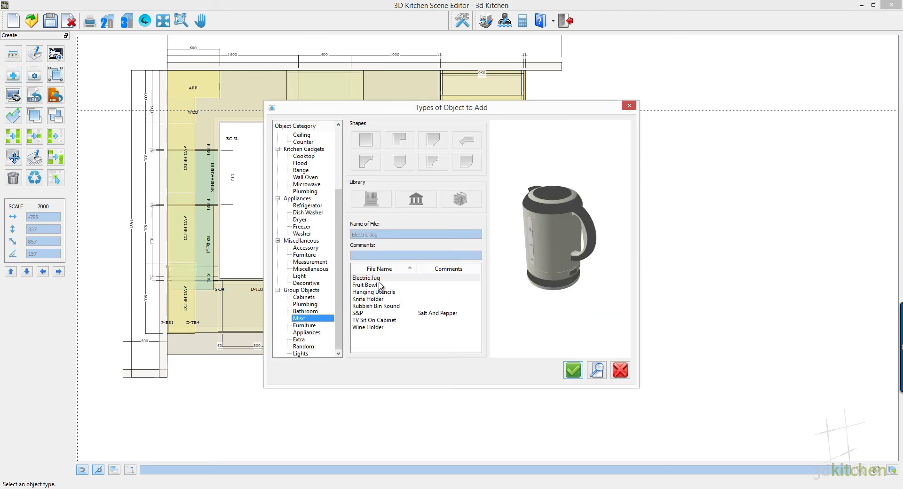
pyautogui.click(573, 371)
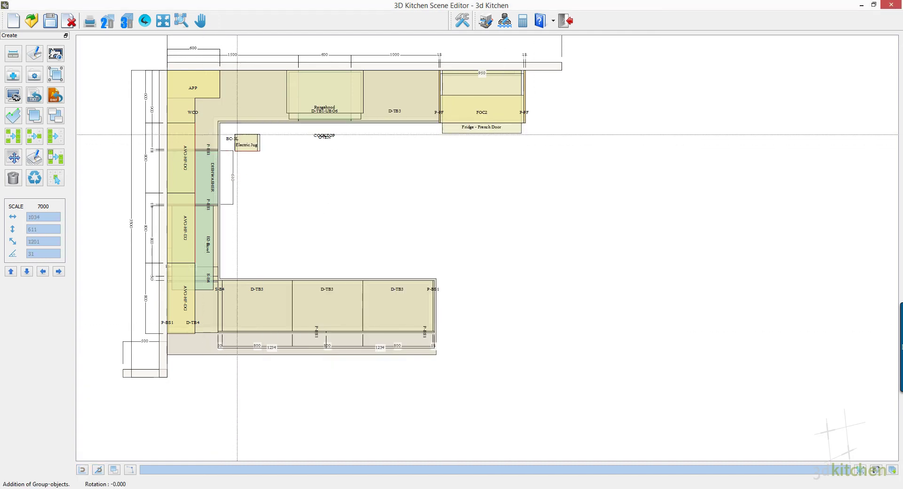
pyautogui.scroll(-1, 257, 174)
pyautogui.click(260, 181)
pyautogui.click(259, 170)
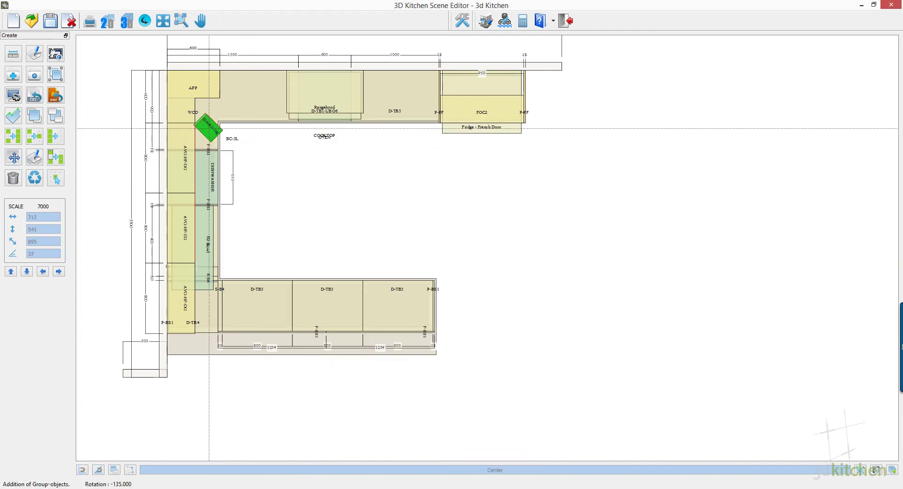
pyautogui.click(194, 122)
# Place the Knife Holder from the Misc group objects, rotated -90, near the wall on the counter above the D-TB4 cabinet
pyautogui.click(30, 98)
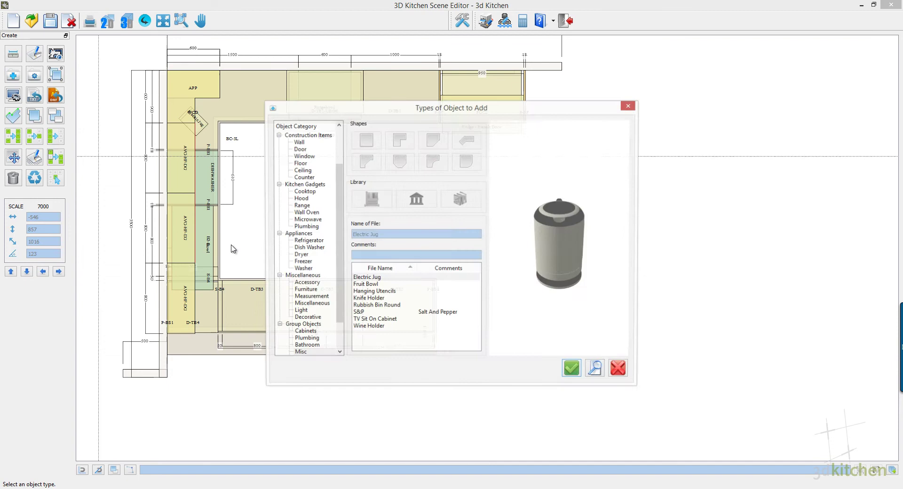
pyautogui.click(368, 299)
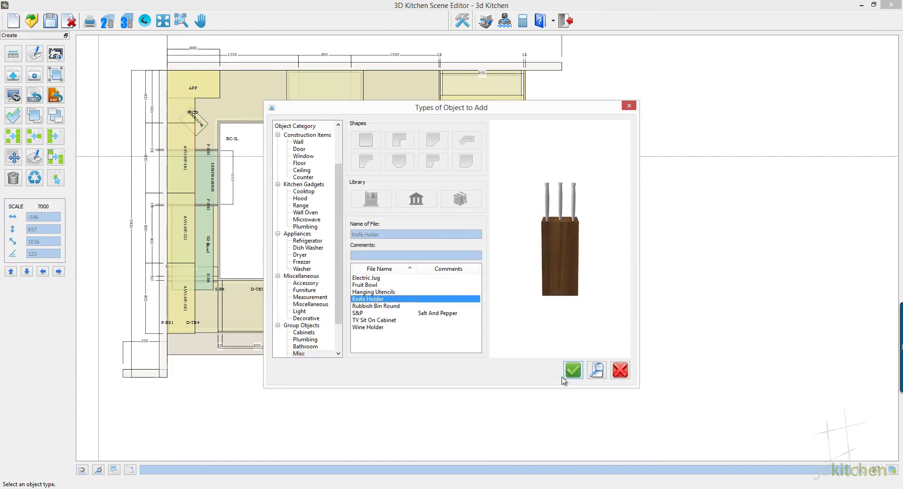
pyautogui.click(573, 370)
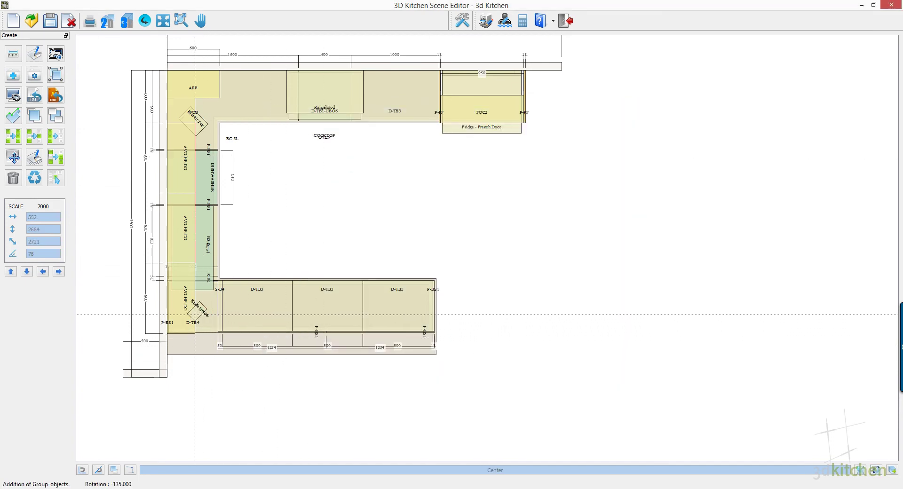
pyautogui.scroll(1, 188, 303)
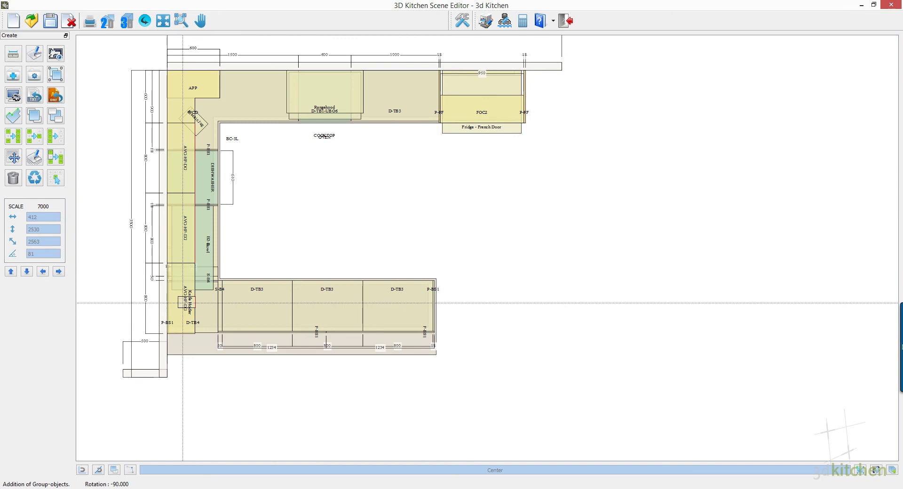
pyautogui.click(183, 303)
# Place the Fruit Bowl from the Misc group objects, unrotated, where the peninsula starts, and inspect the kitchen in the rendered 3D view
pyautogui.click(292, 273)
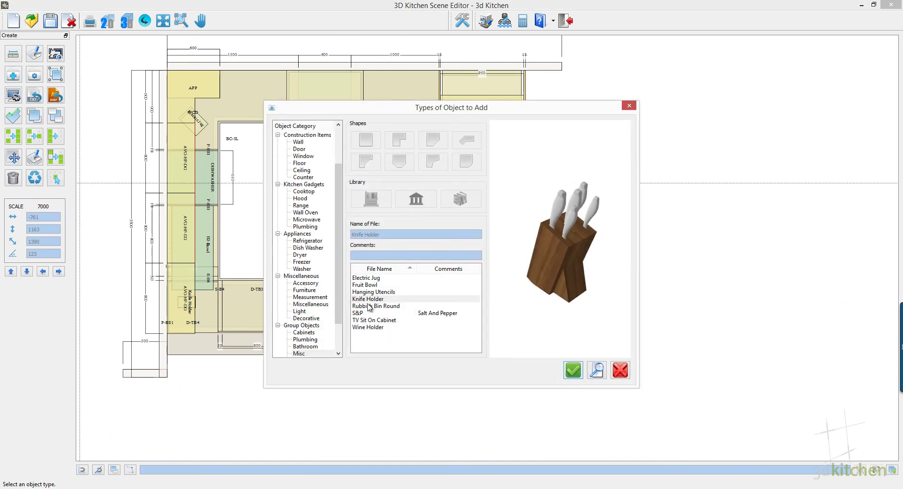
pyautogui.click(372, 285)
pyautogui.click(573, 372)
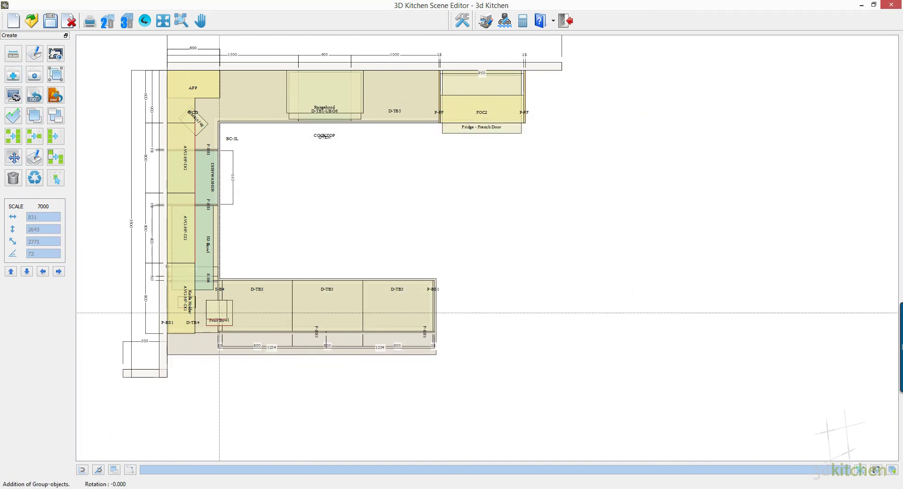
pyautogui.click(219, 313)
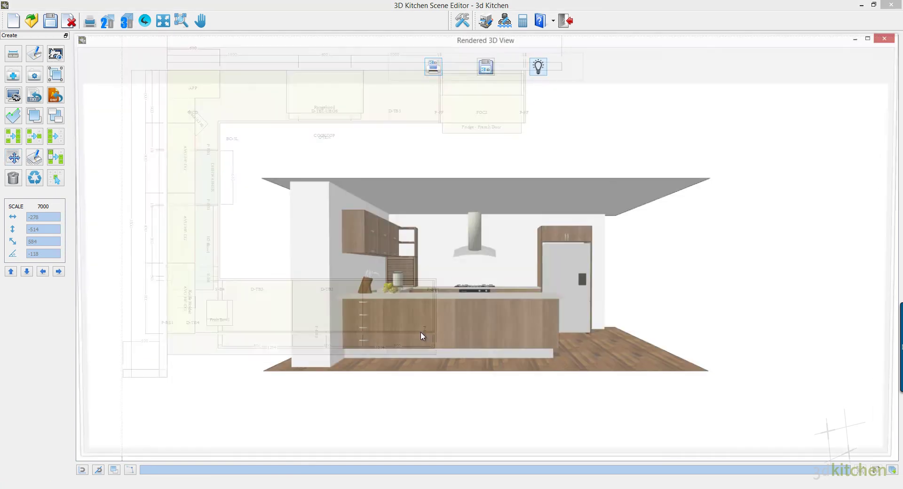
pyautogui.scroll(4, 421, 333)
pyautogui.moveTo(598, 336); pyautogui.dragTo(469, 351)
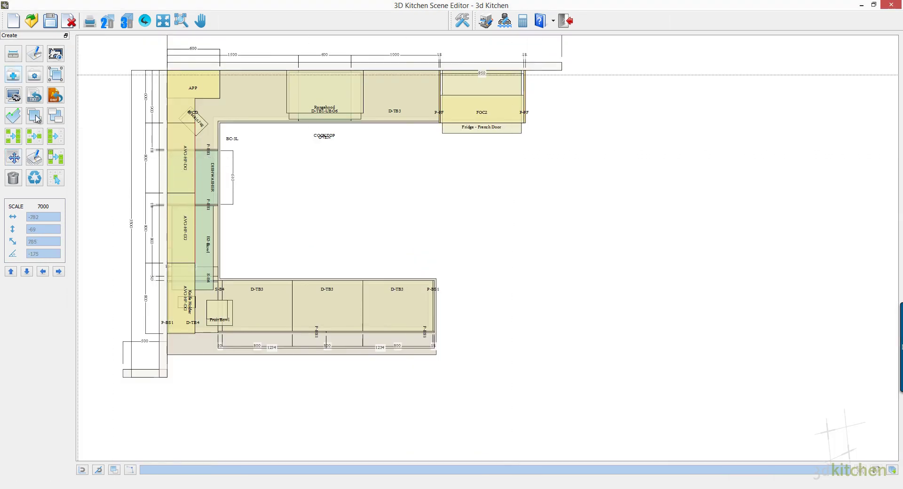
# Add a Spot light over the counter near the inside corner and set its range to 6000
pyautogui.click(36, 117)
pyautogui.click(301, 312)
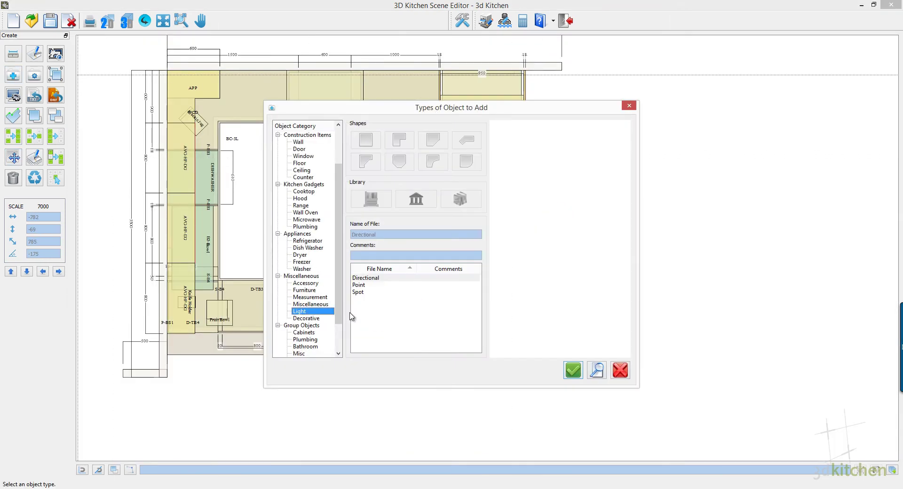
pyautogui.click(573, 371)
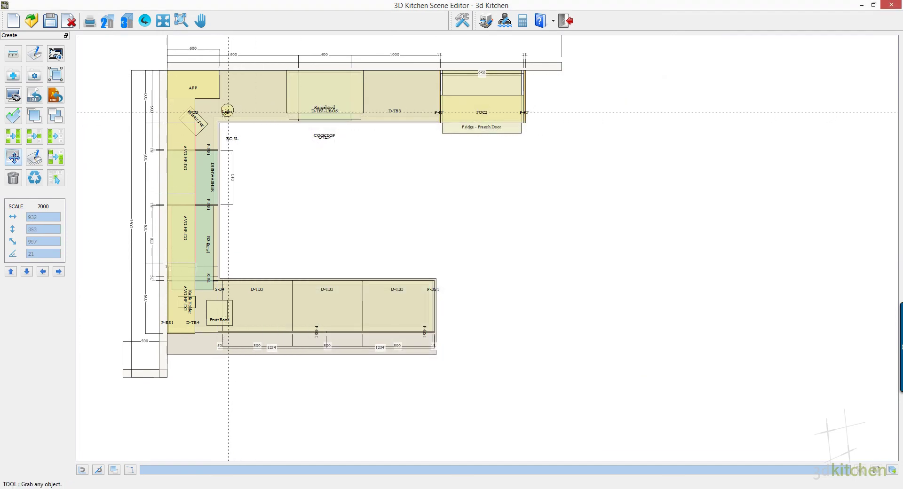
pyautogui.click(229, 112)
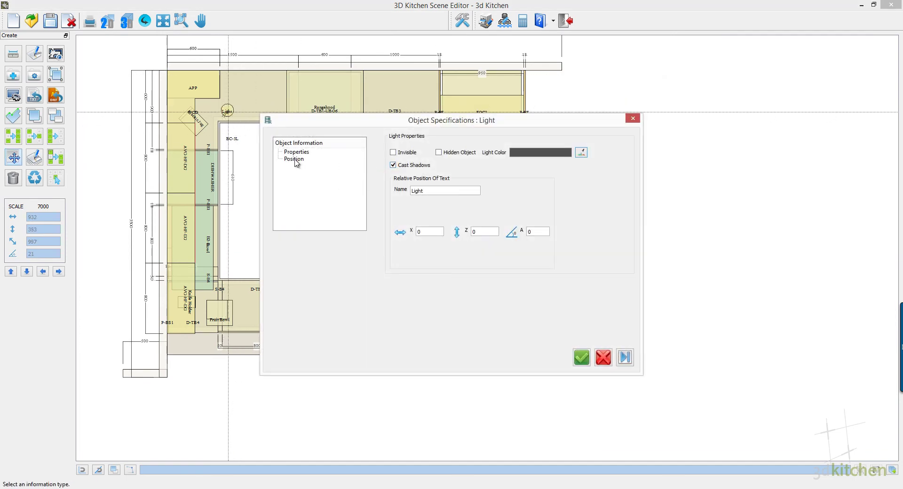
pyautogui.click(295, 159)
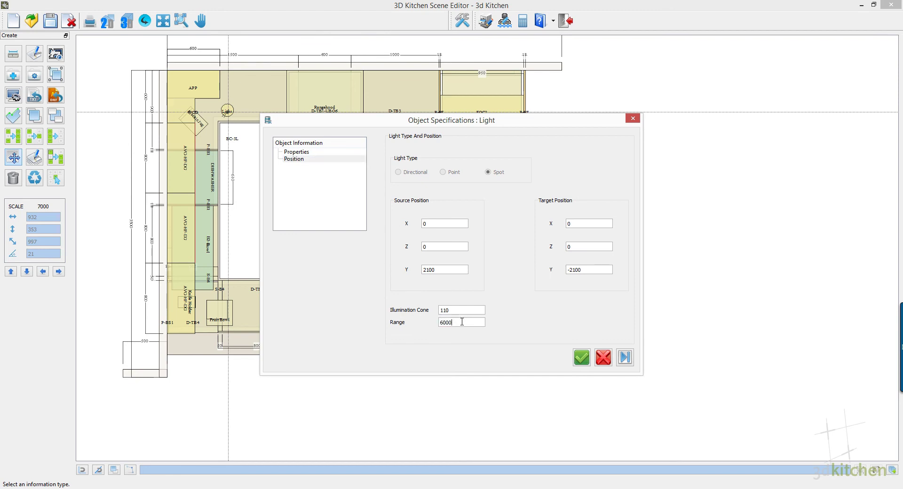
pyautogui.click(587, 362)
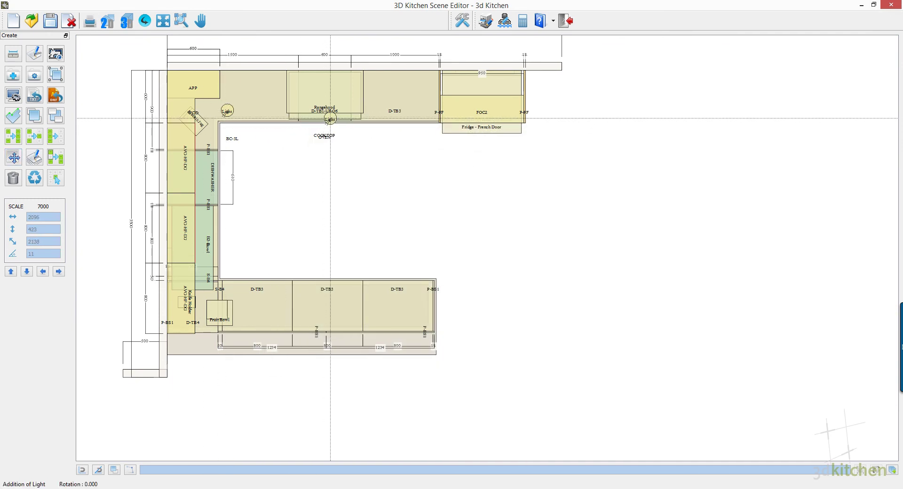
# Add three more Spot lights: at the counter edge before the cooktop, beside the fridge side panel, and in front of the French door fridge
pyautogui.click(330, 121)
pyautogui.click(424, 122)
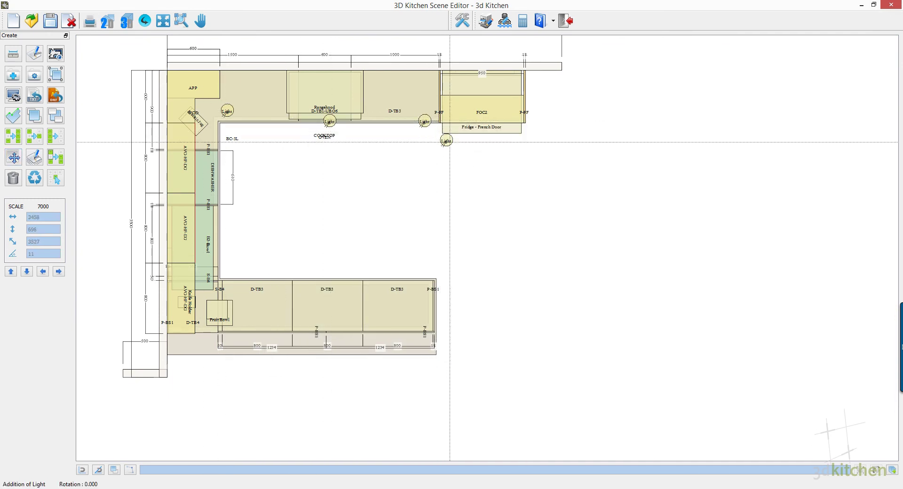
pyautogui.click(485, 154)
# Add Spot lights at the peninsula's free end, its middle, its inside corner and between dishwasher and sink, and shift the fridge light outward
pyautogui.click(447, 280)
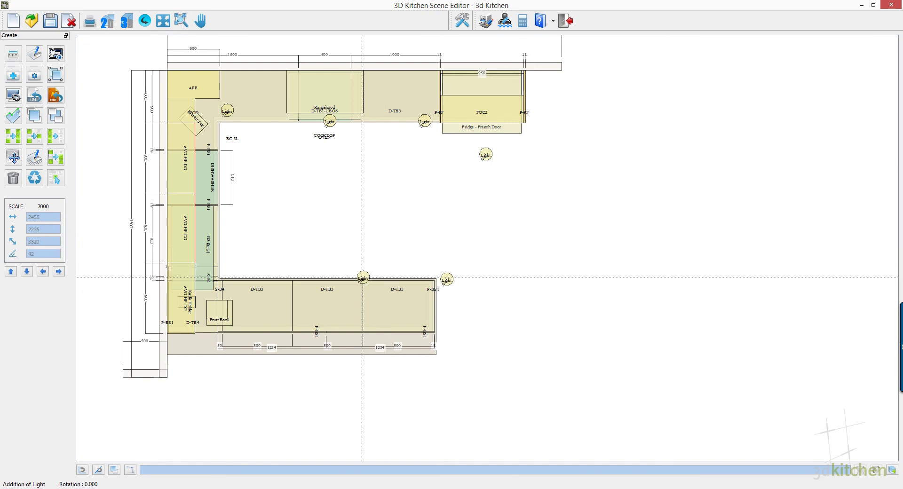
pyautogui.click(328, 278)
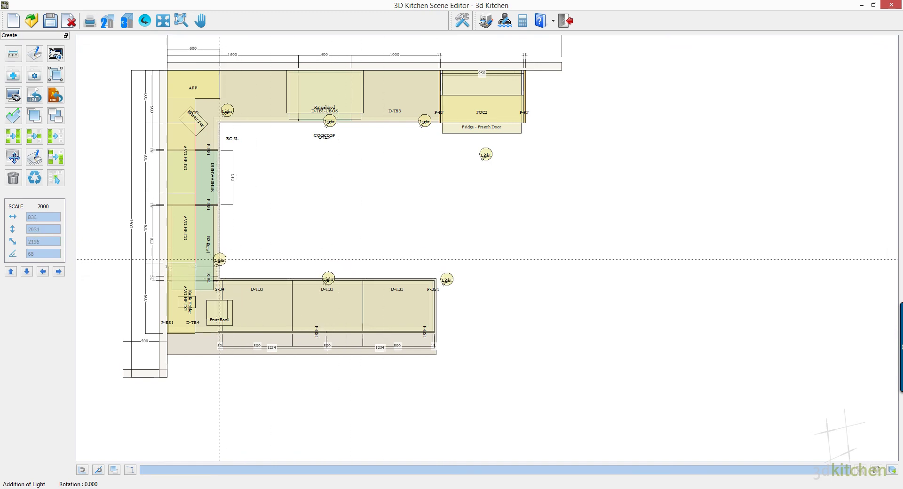
pyautogui.click(223, 271)
pyautogui.click(222, 199)
pyautogui.moveTo(485, 155); pyautogui.dragTo(526, 150)
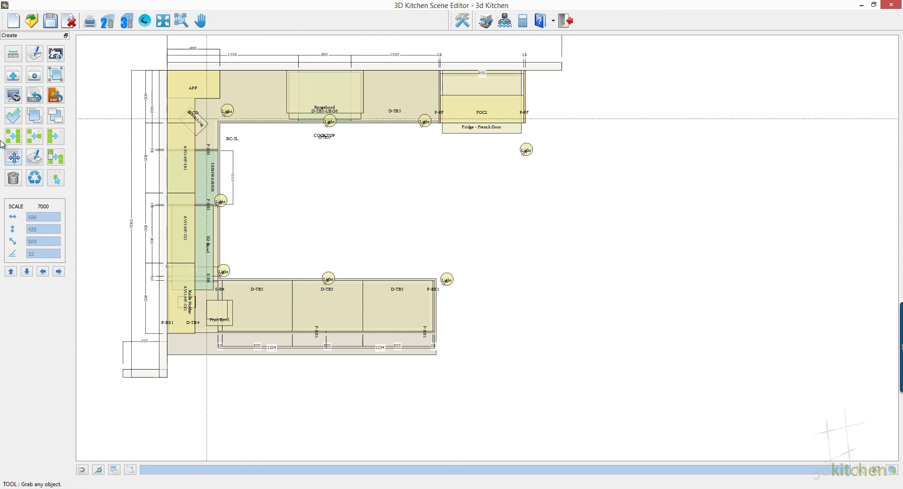
# Place two Bar Stools from the Furniture group objects at the peninsula overhang, rotated -135 near the wall and 135 near the free end
pyautogui.click(13, 78)
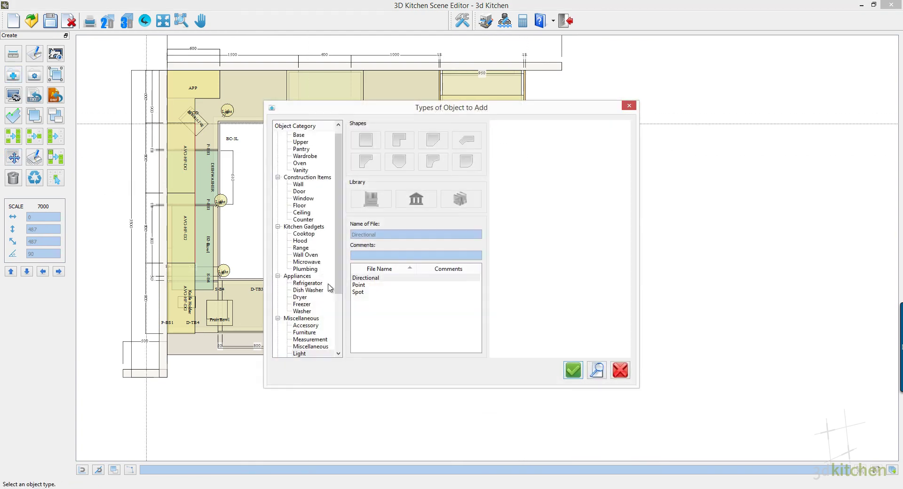
pyautogui.scroll(-4, 342, 286)
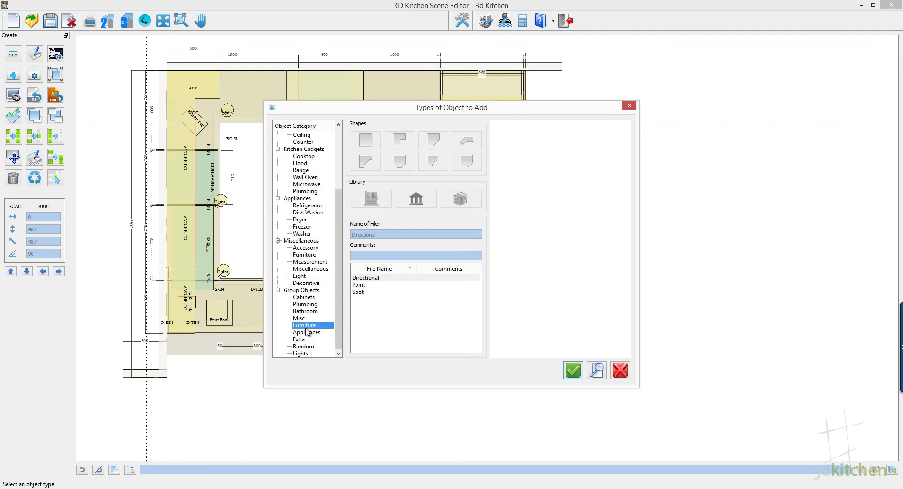
pyautogui.click(379, 306)
pyautogui.click(570, 368)
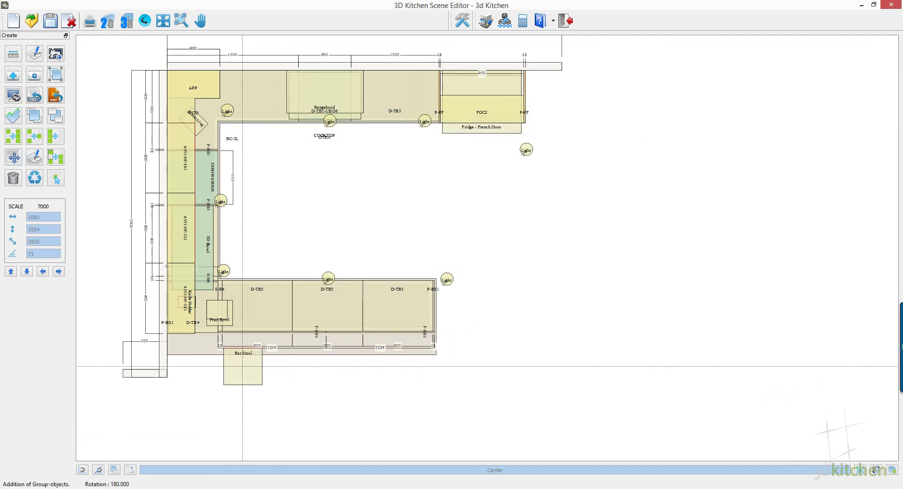
pyautogui.scroll(-1, 255, 375)
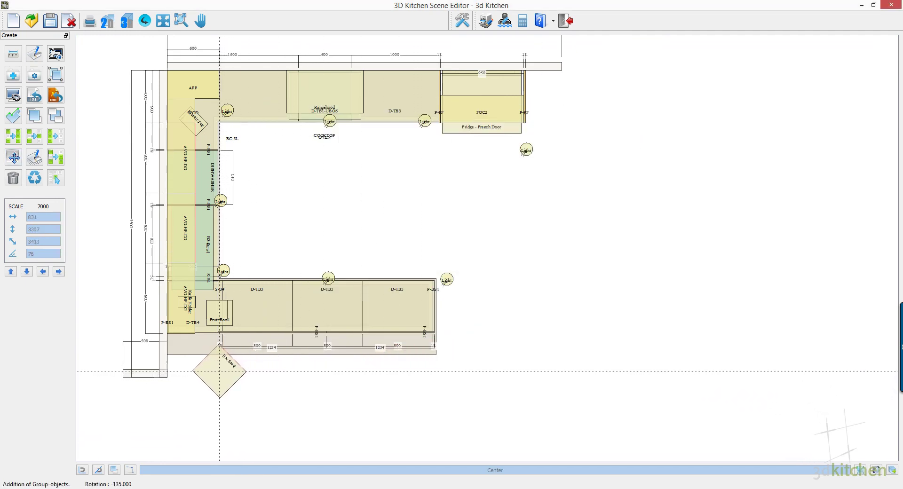
pyautogui.click(218, 370)
pyautogui.scroll(-2, 320, 388)
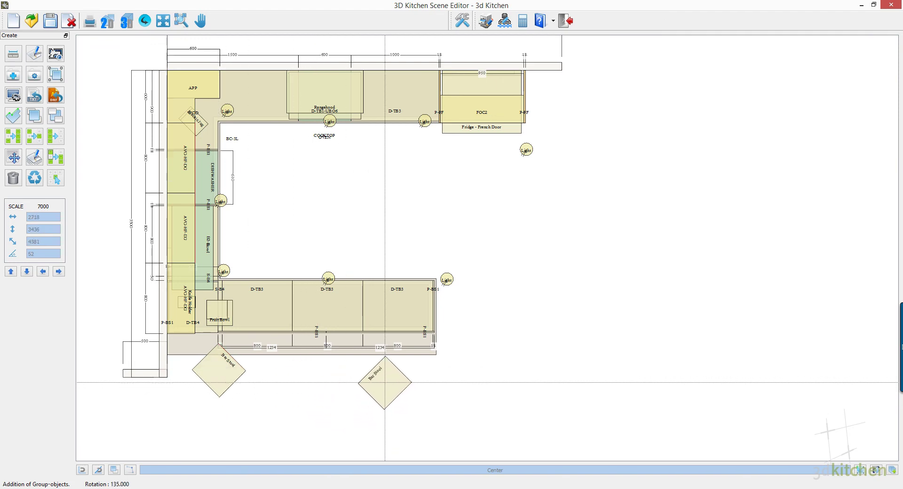
pyautogui.click(397, 365)
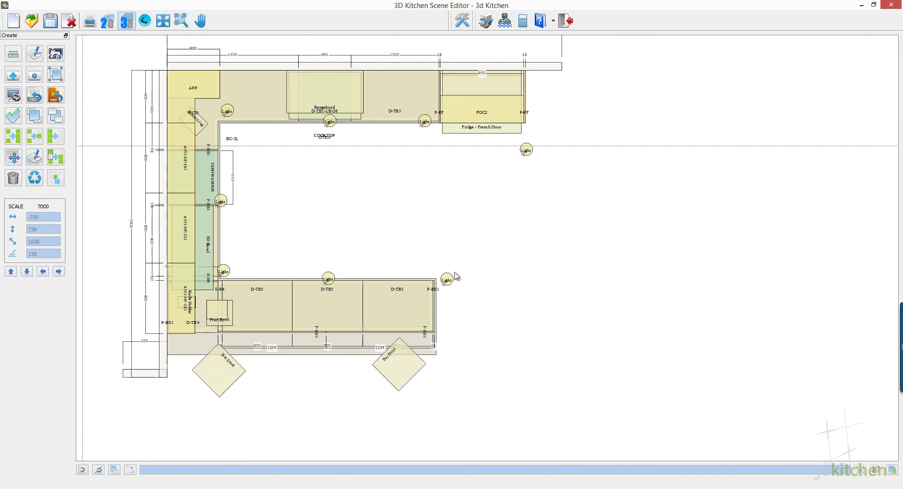